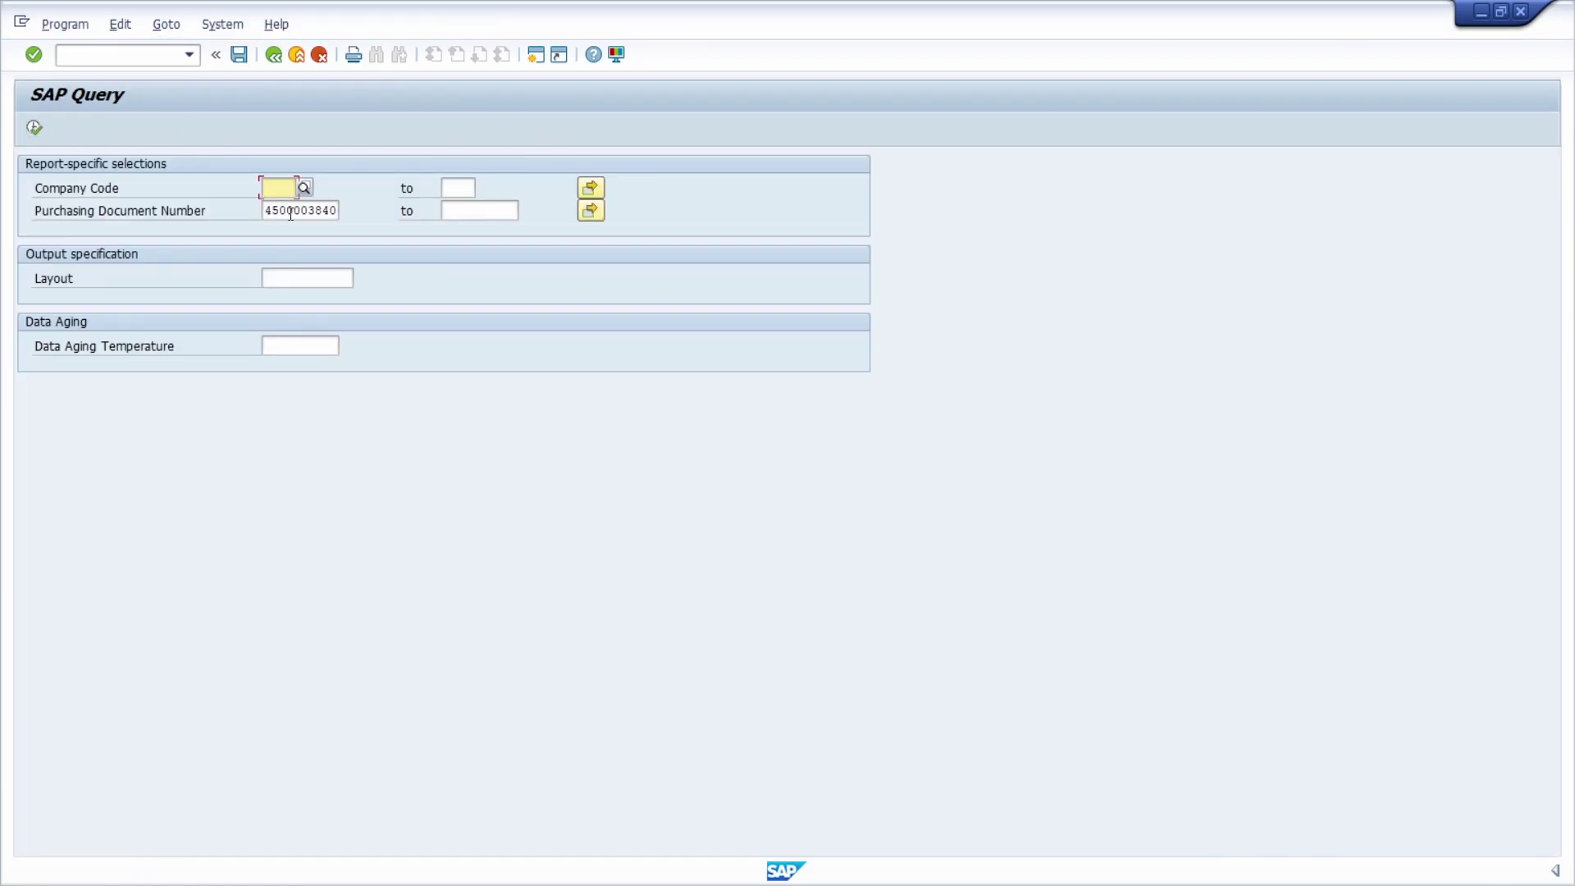
pyautogui.click(344, 211)
pyautogui.moveTo(344, 210); pyautogui.dragTo(267, 211)
pyautogui.press('Delete')
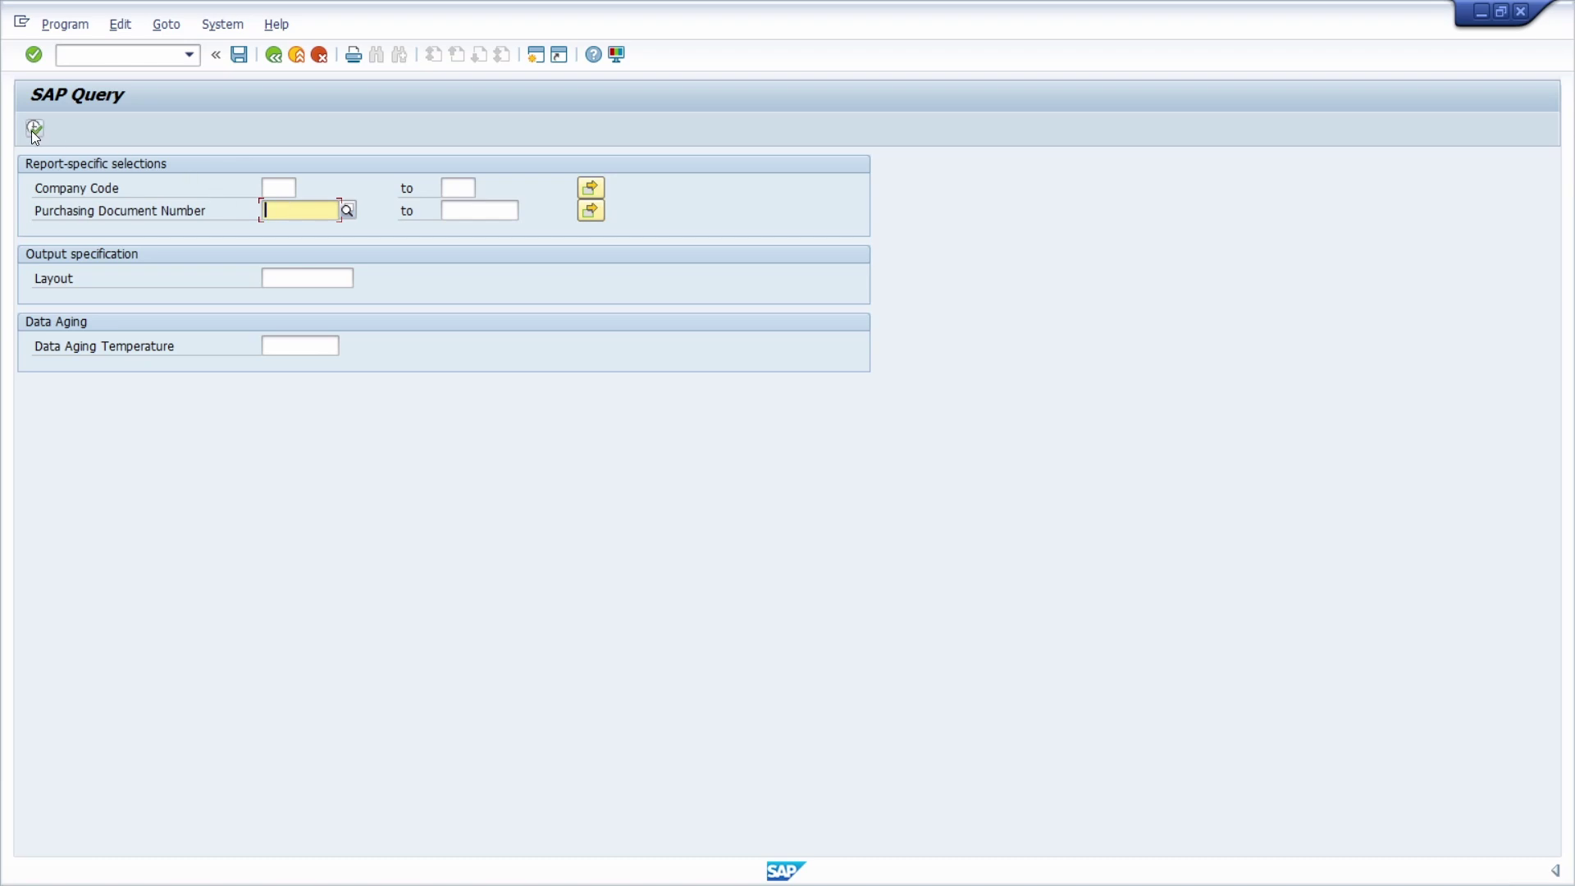
pyautogui.click(35, 127)
pyautogui.click(348, 394)
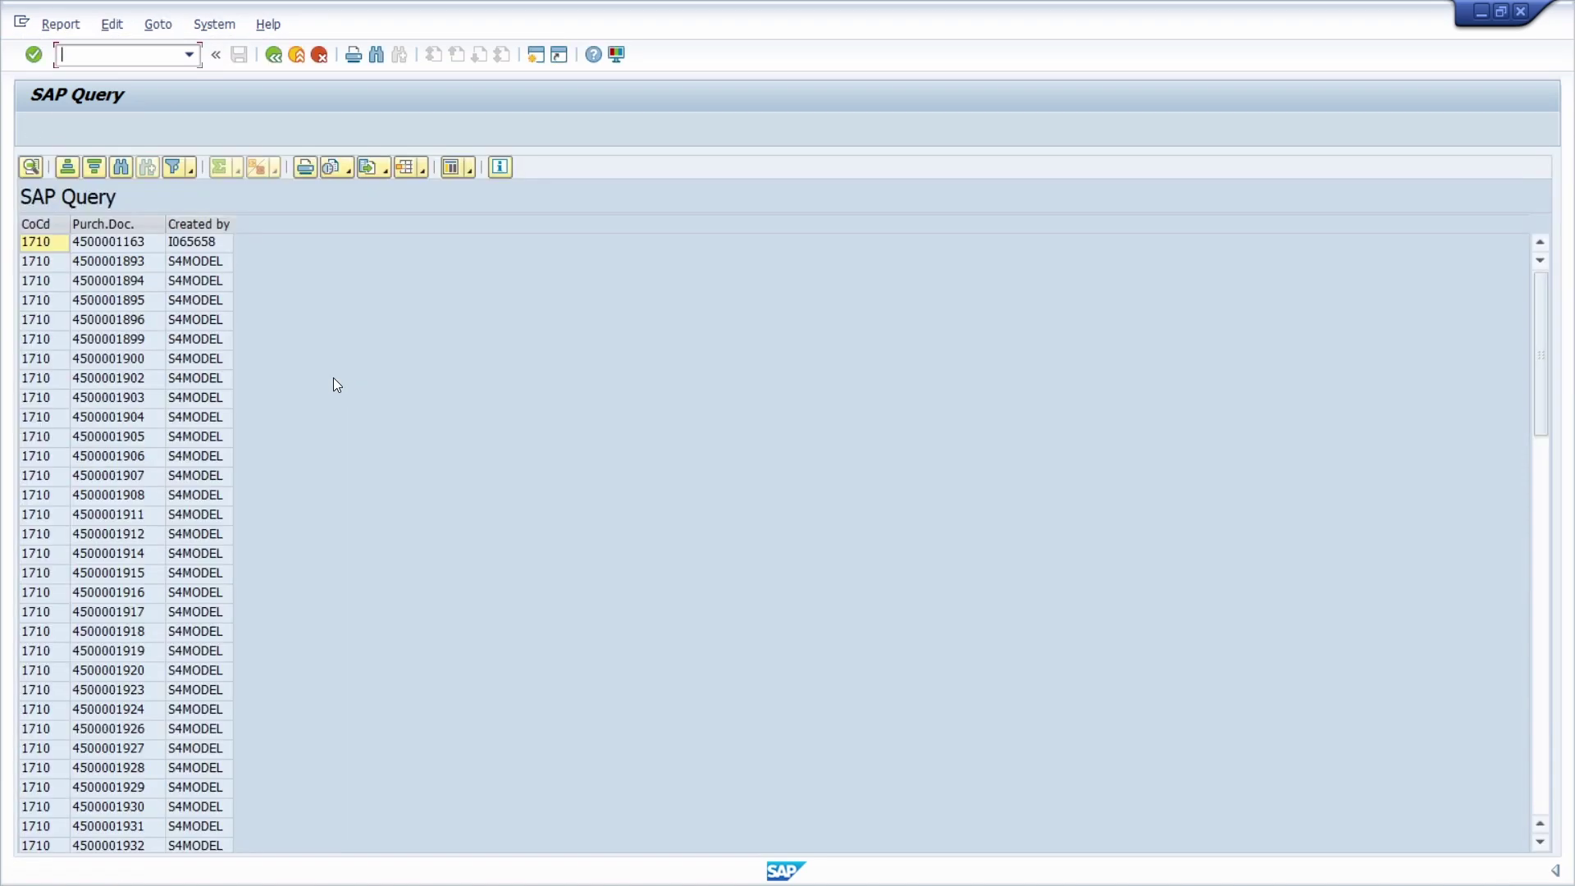
pyautogui.doubleClick(51, 243)
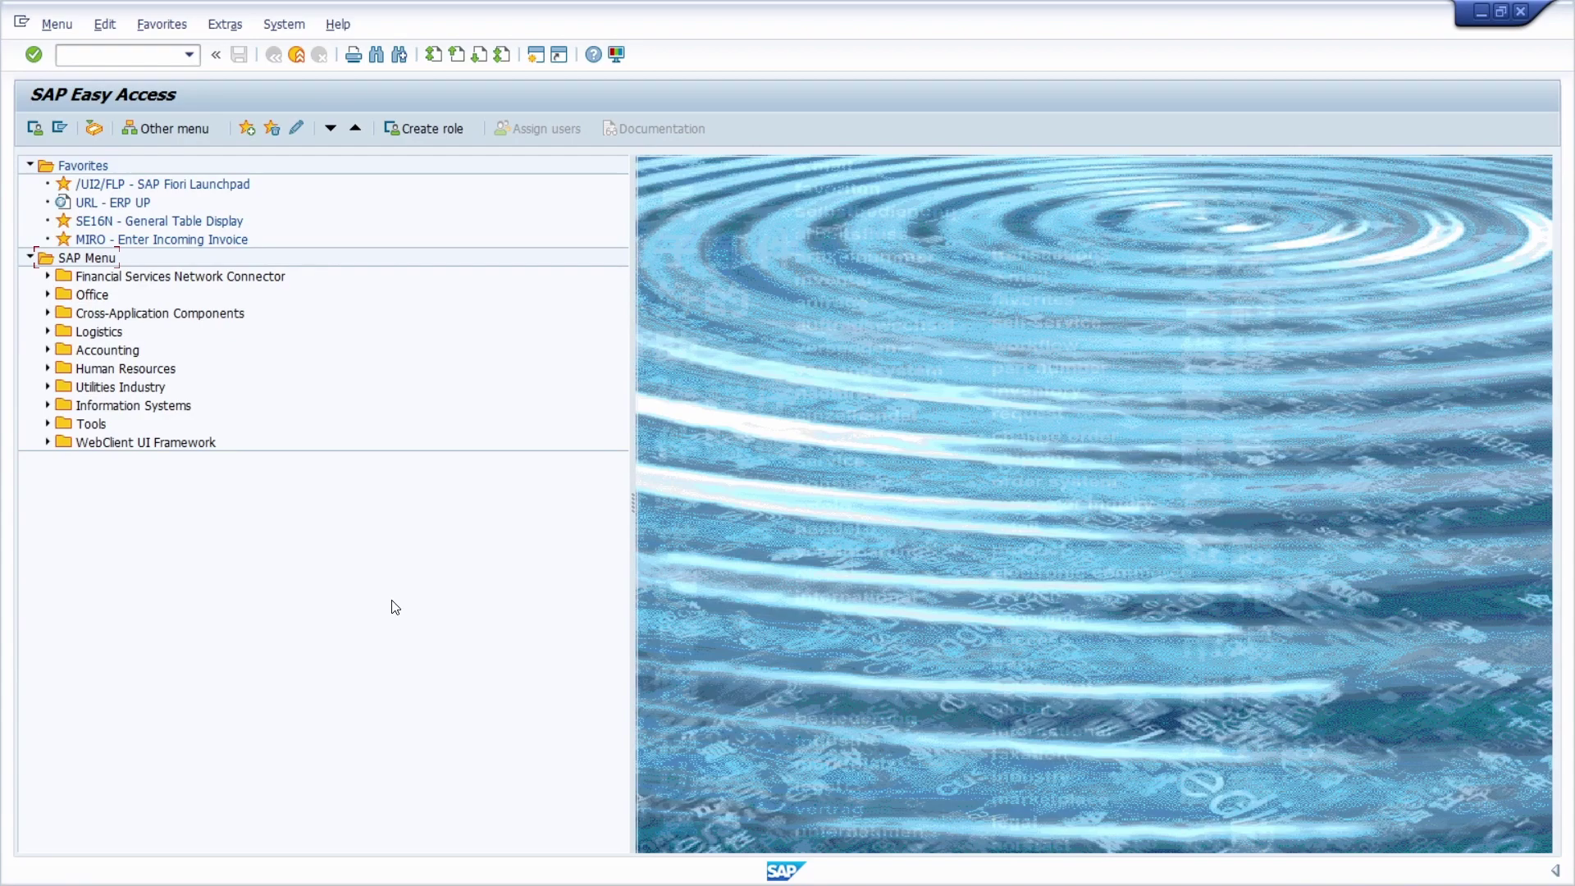
# Open the SAP Query start screen with transaction SQ01
pyautogui.click(117, 55)
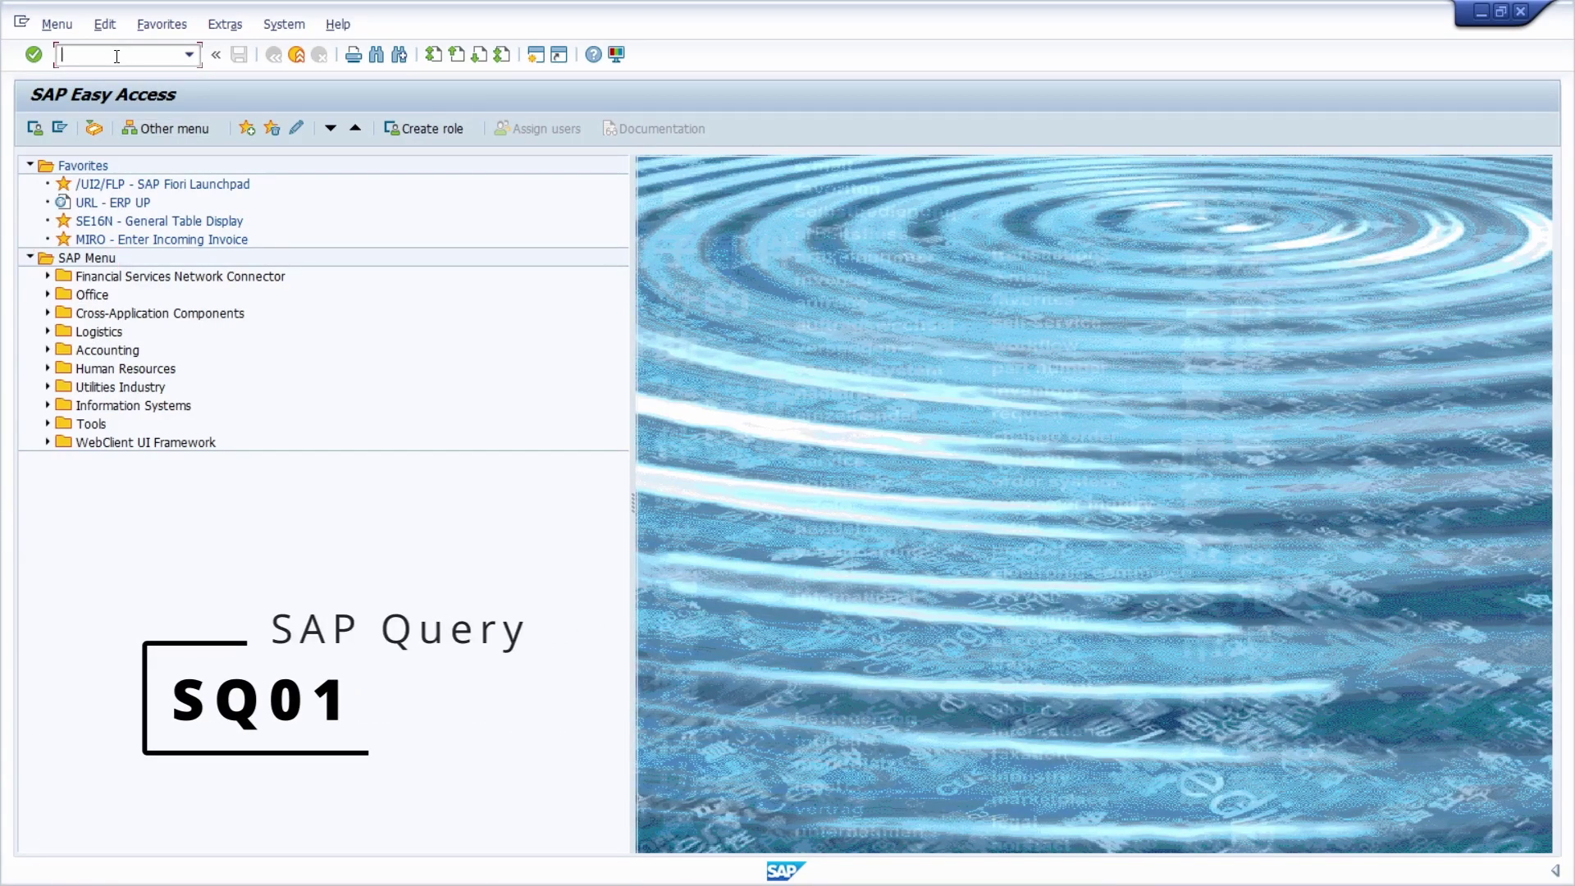
pyautogui.write('sq01')
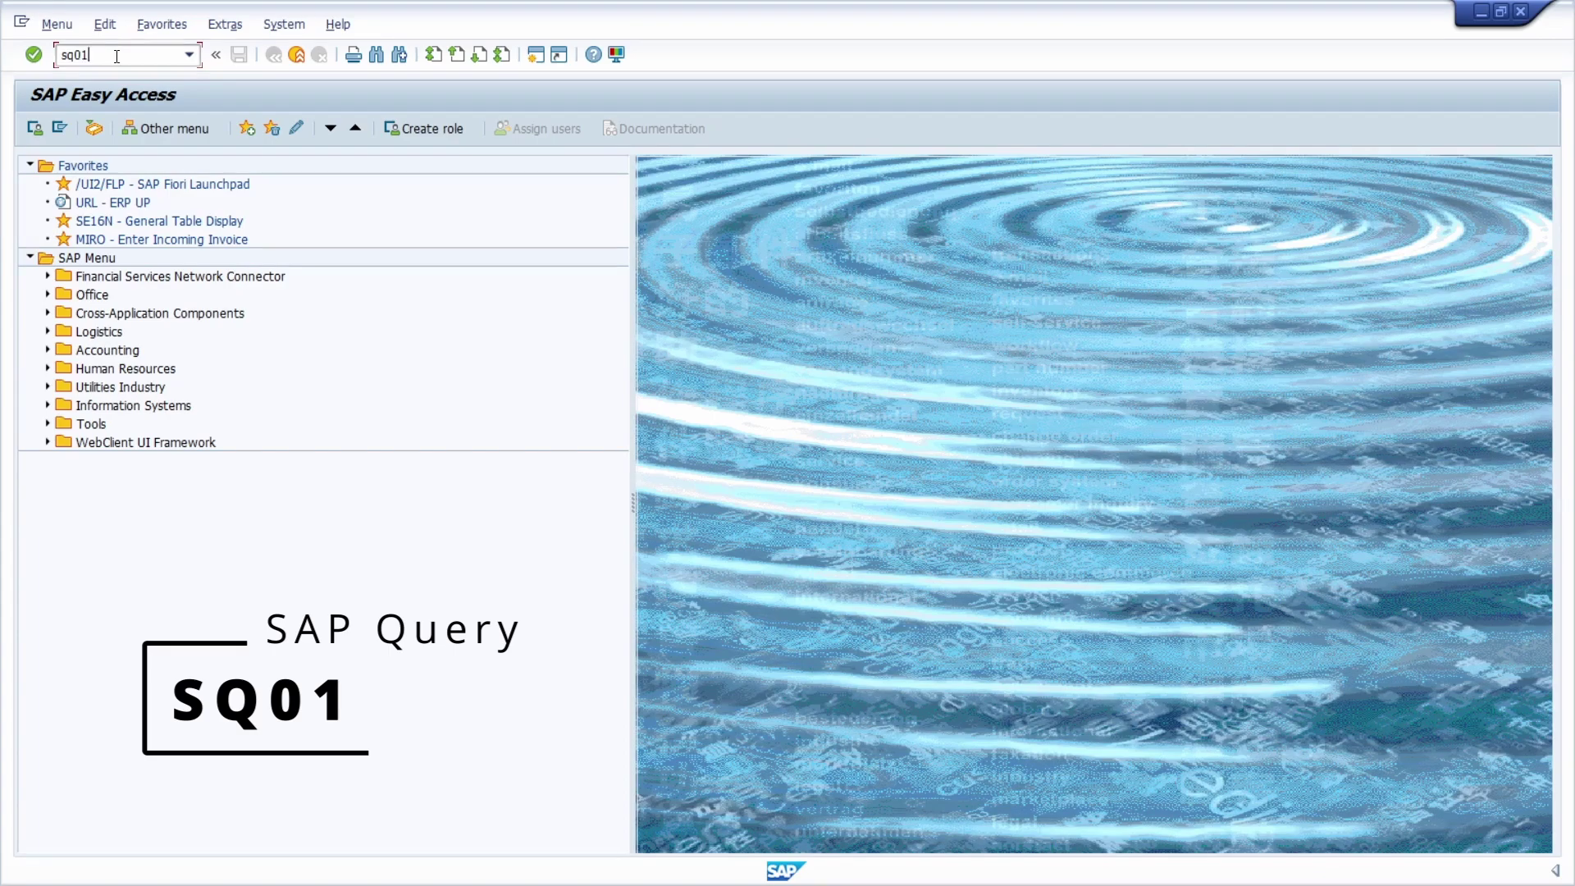
pyautogui.press('Return')
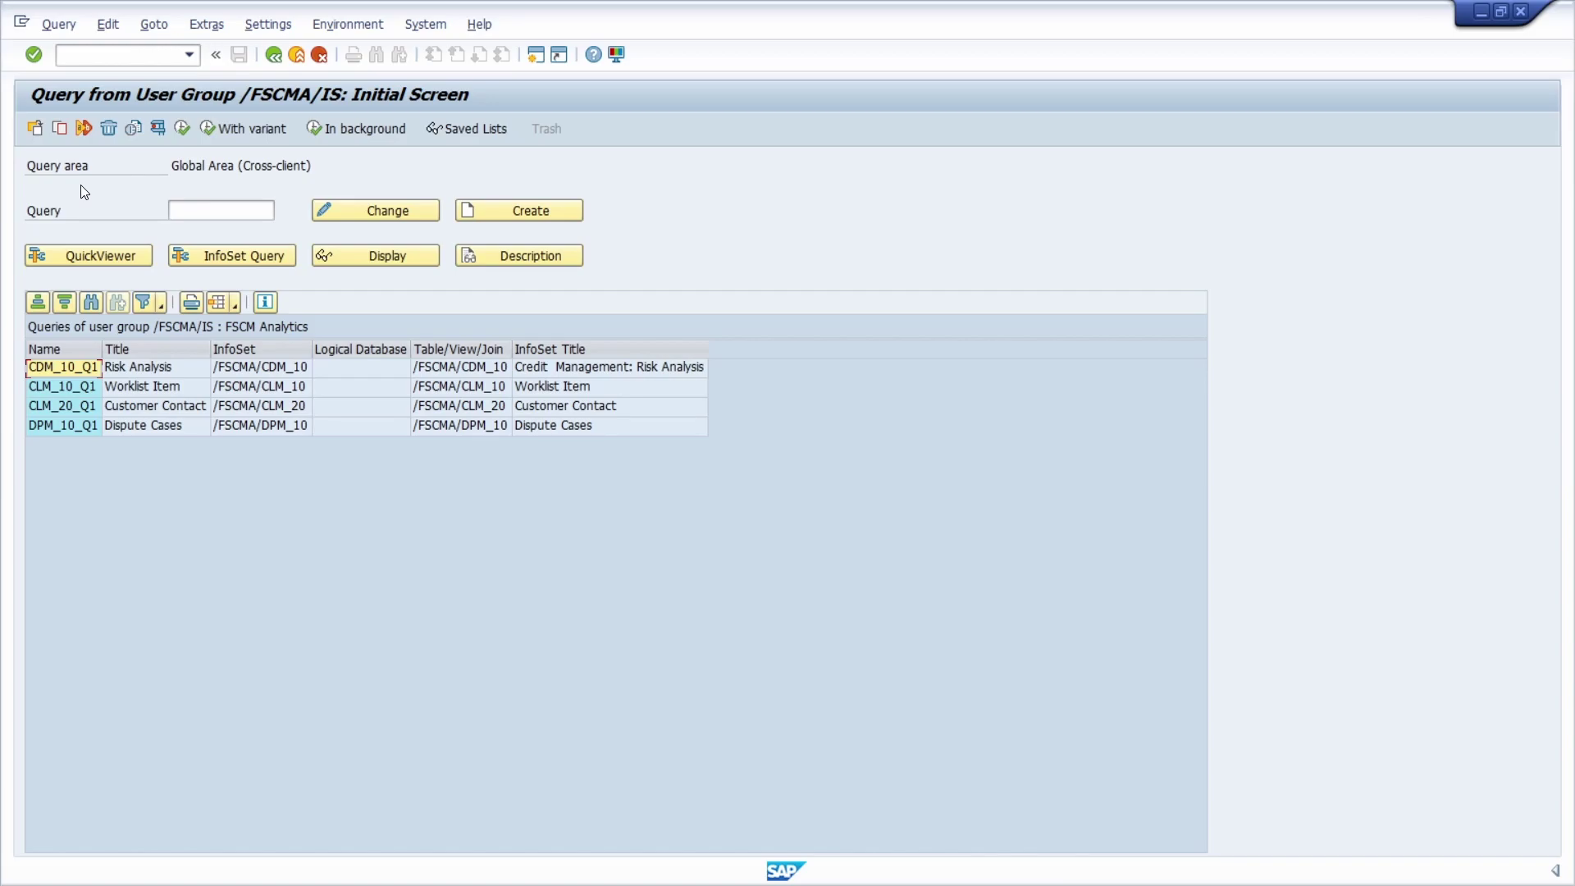
# Switch to user group Z_TEST and select query Z_TEST
pyautogui.click(36, 131)
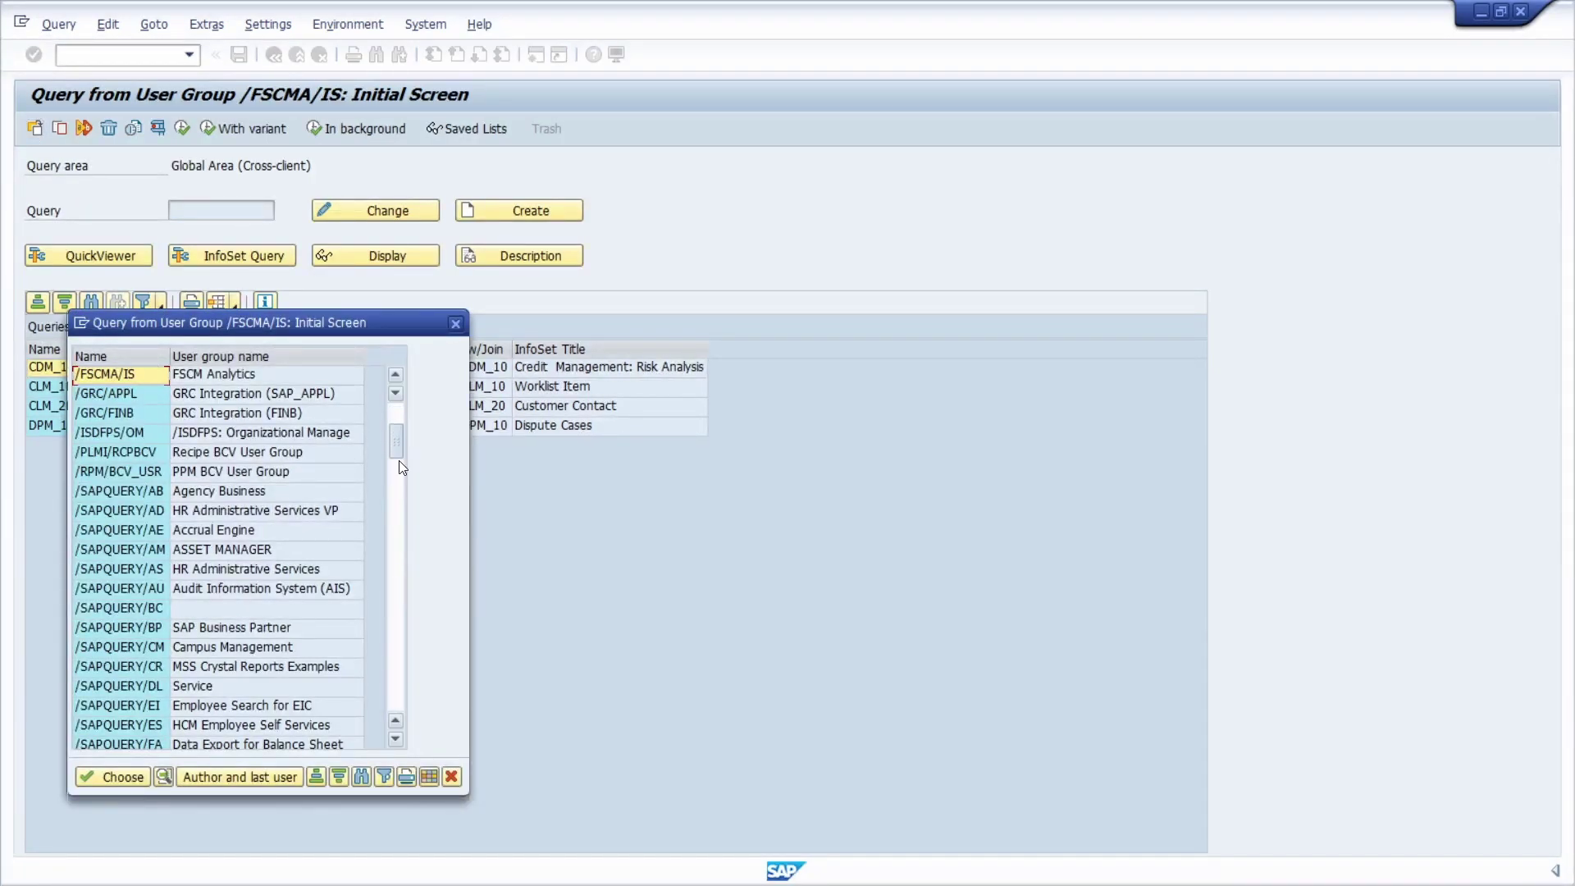
pyautogui.moveTo(400, 461); pyautogui.dragTo(407, 706)
pyautogui.doubleClick(126, 727)
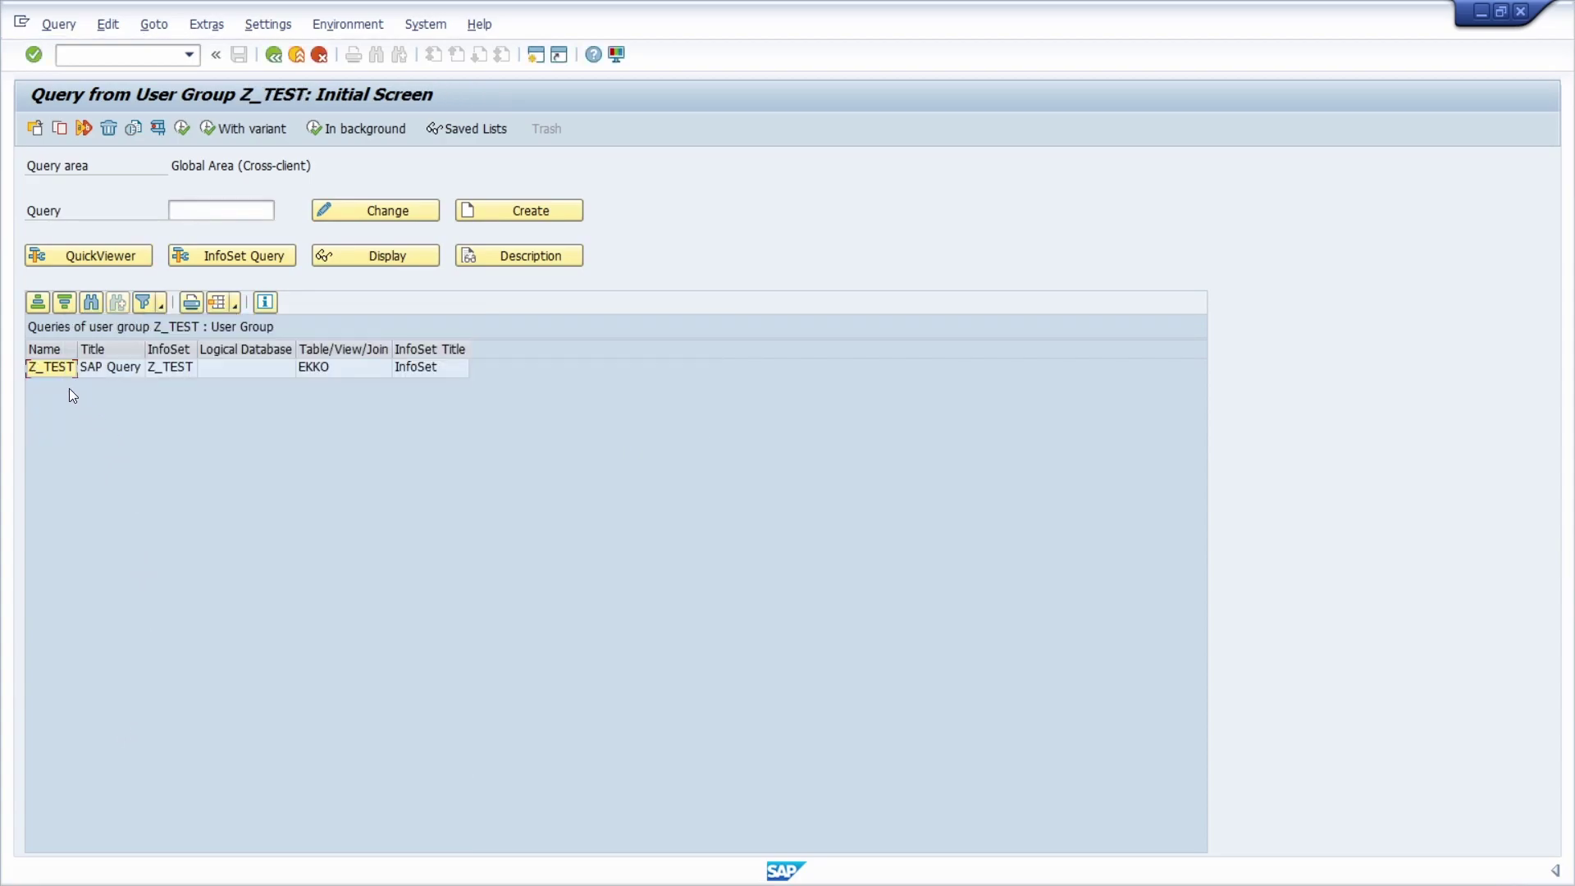
pyautogui.click(52, 368)
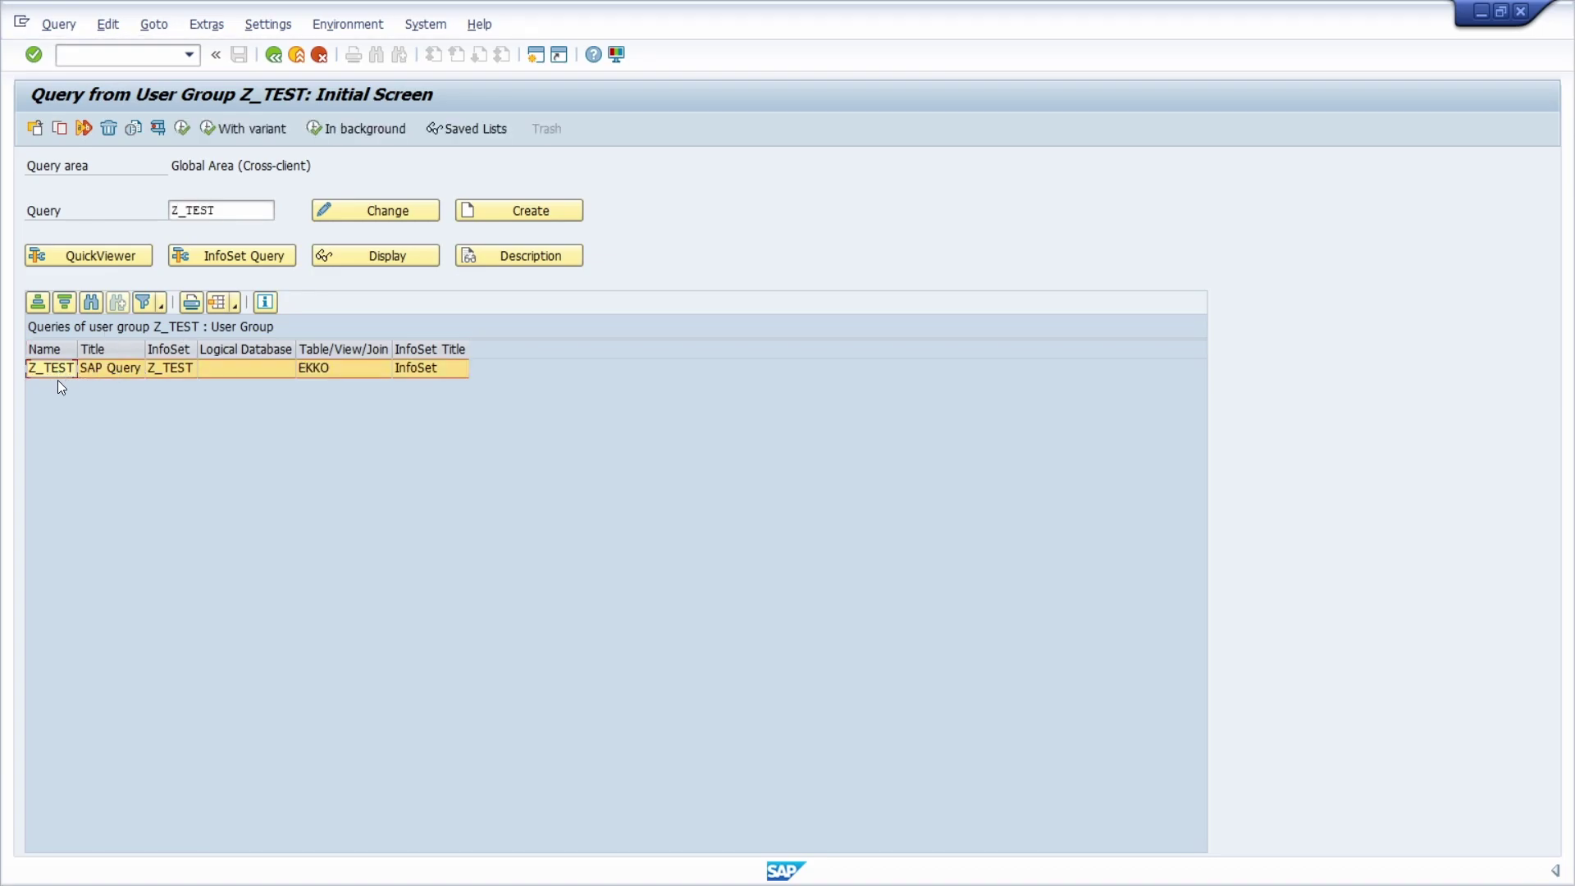
pyautogui.moveTo(246, 212); pyautogui.dragTo(140, 212)
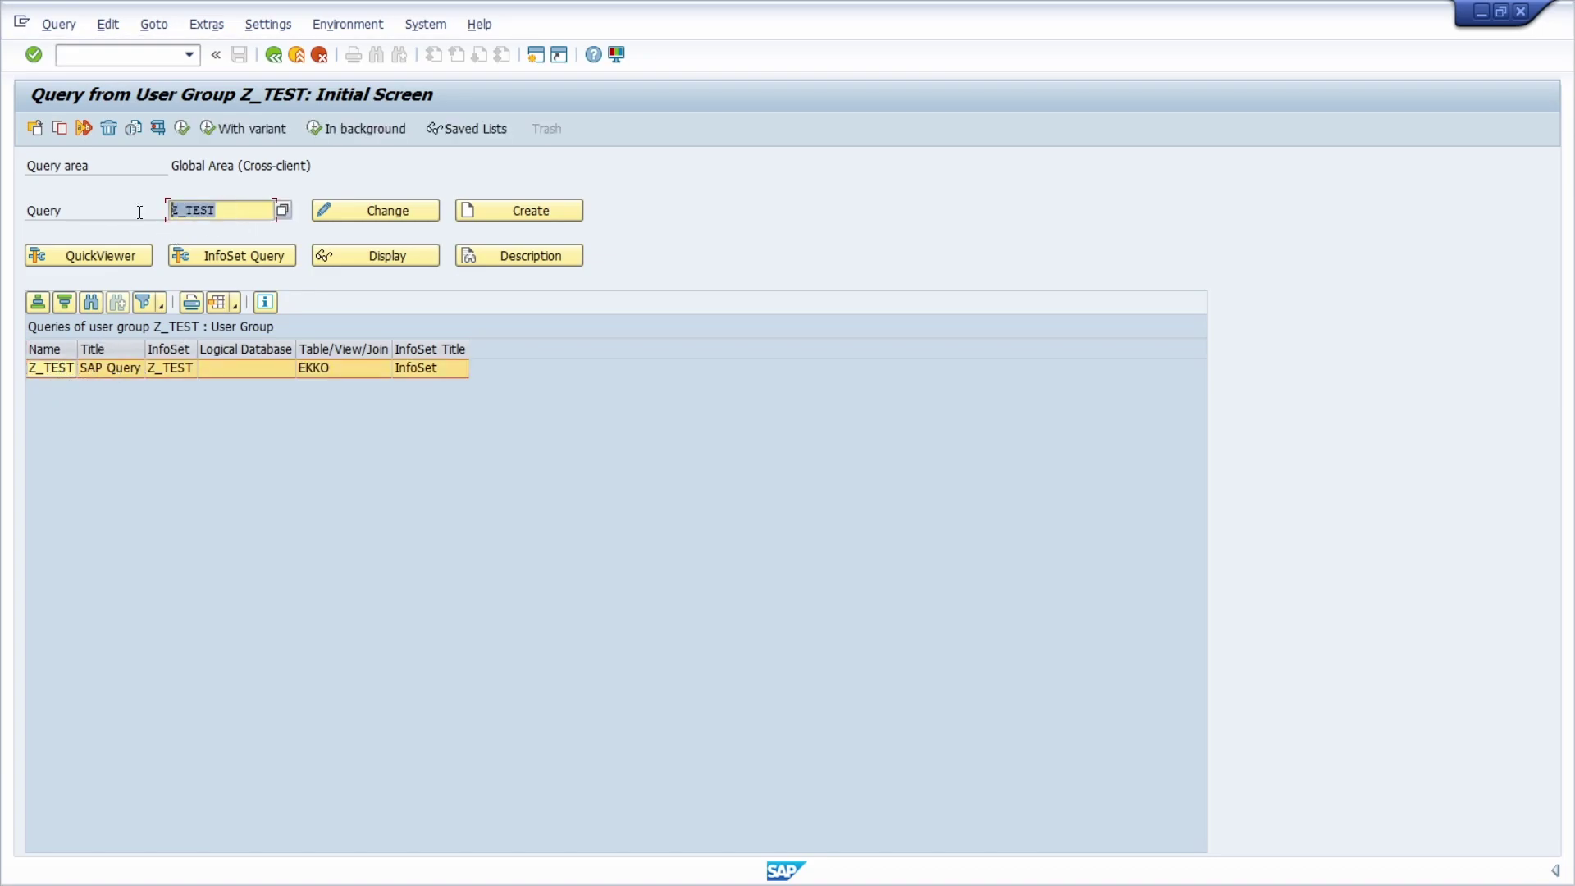
pyautogui.click(231, 210)
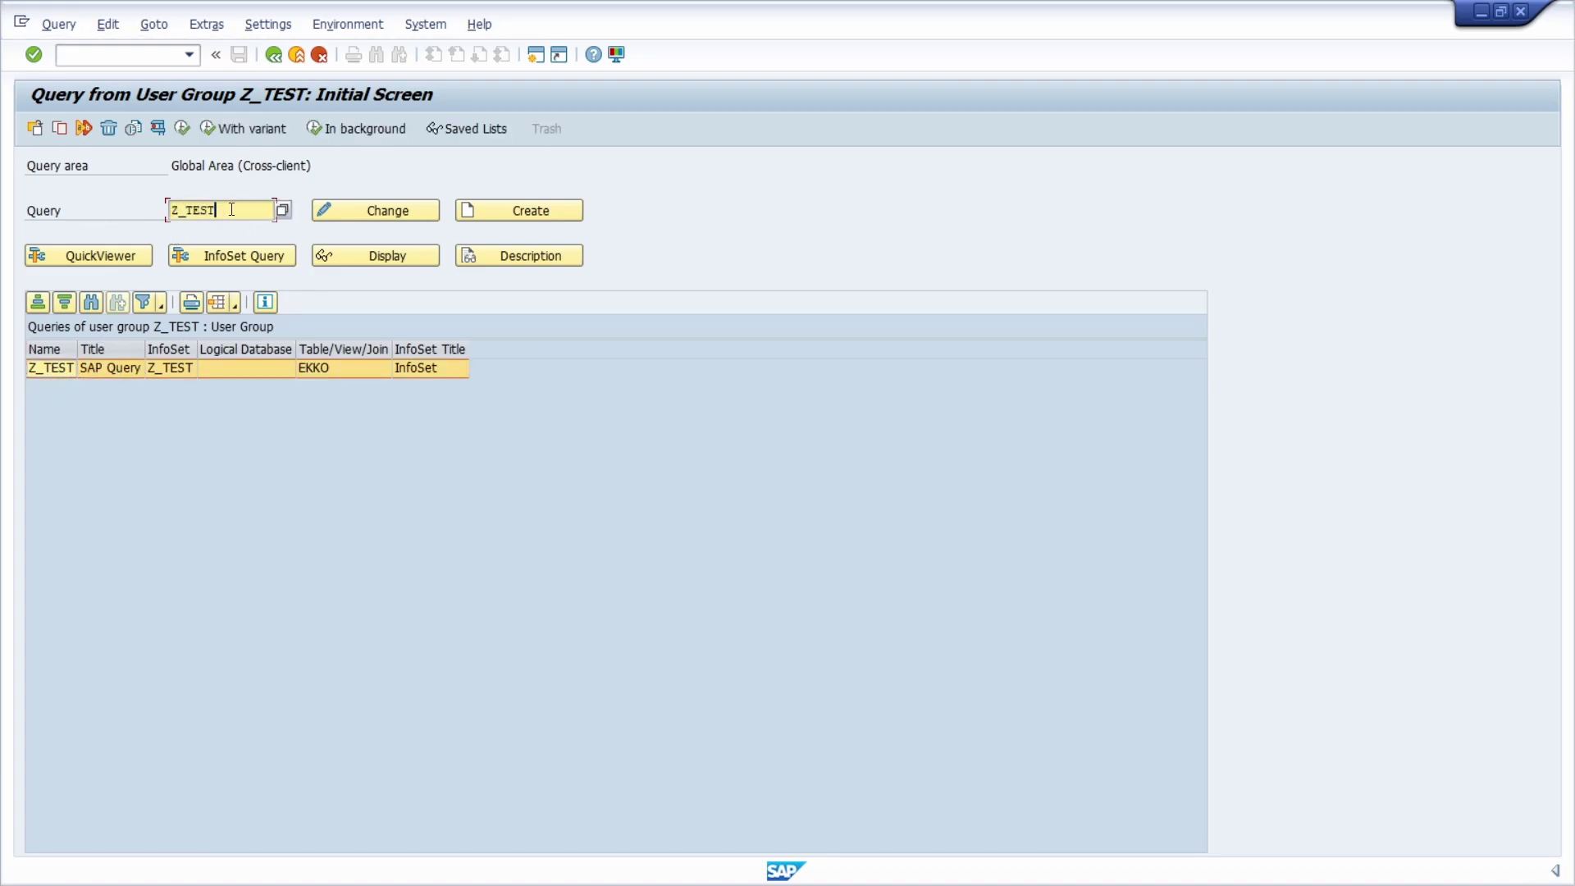
# Open query Z_TEST for changing and go to its report assignment
pyautogui.click(386, 210)
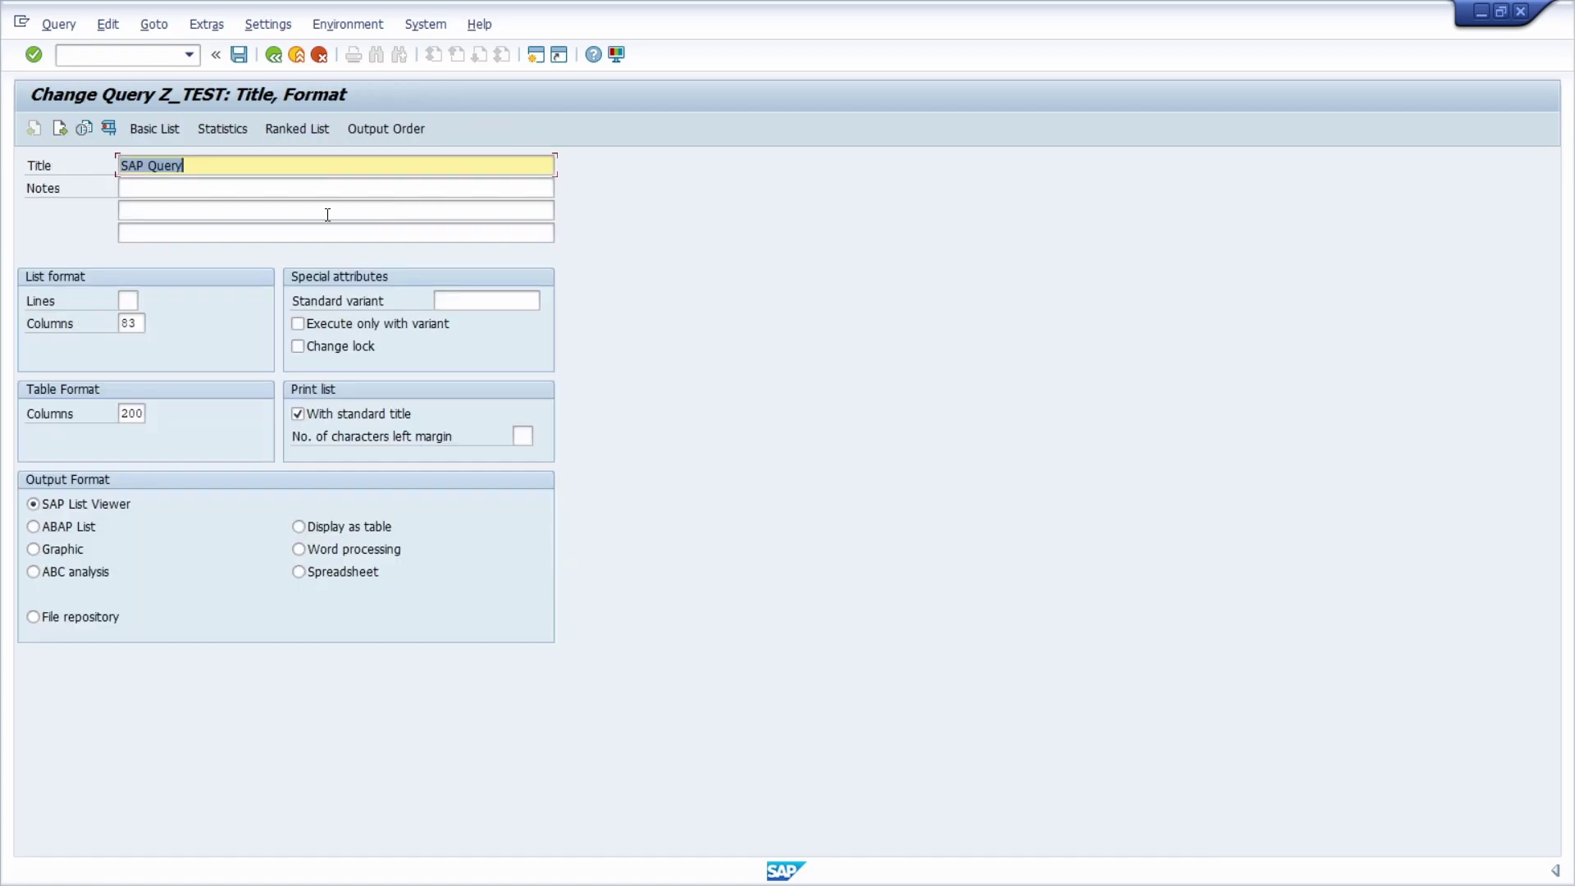
pyautogui.click(160, 28)
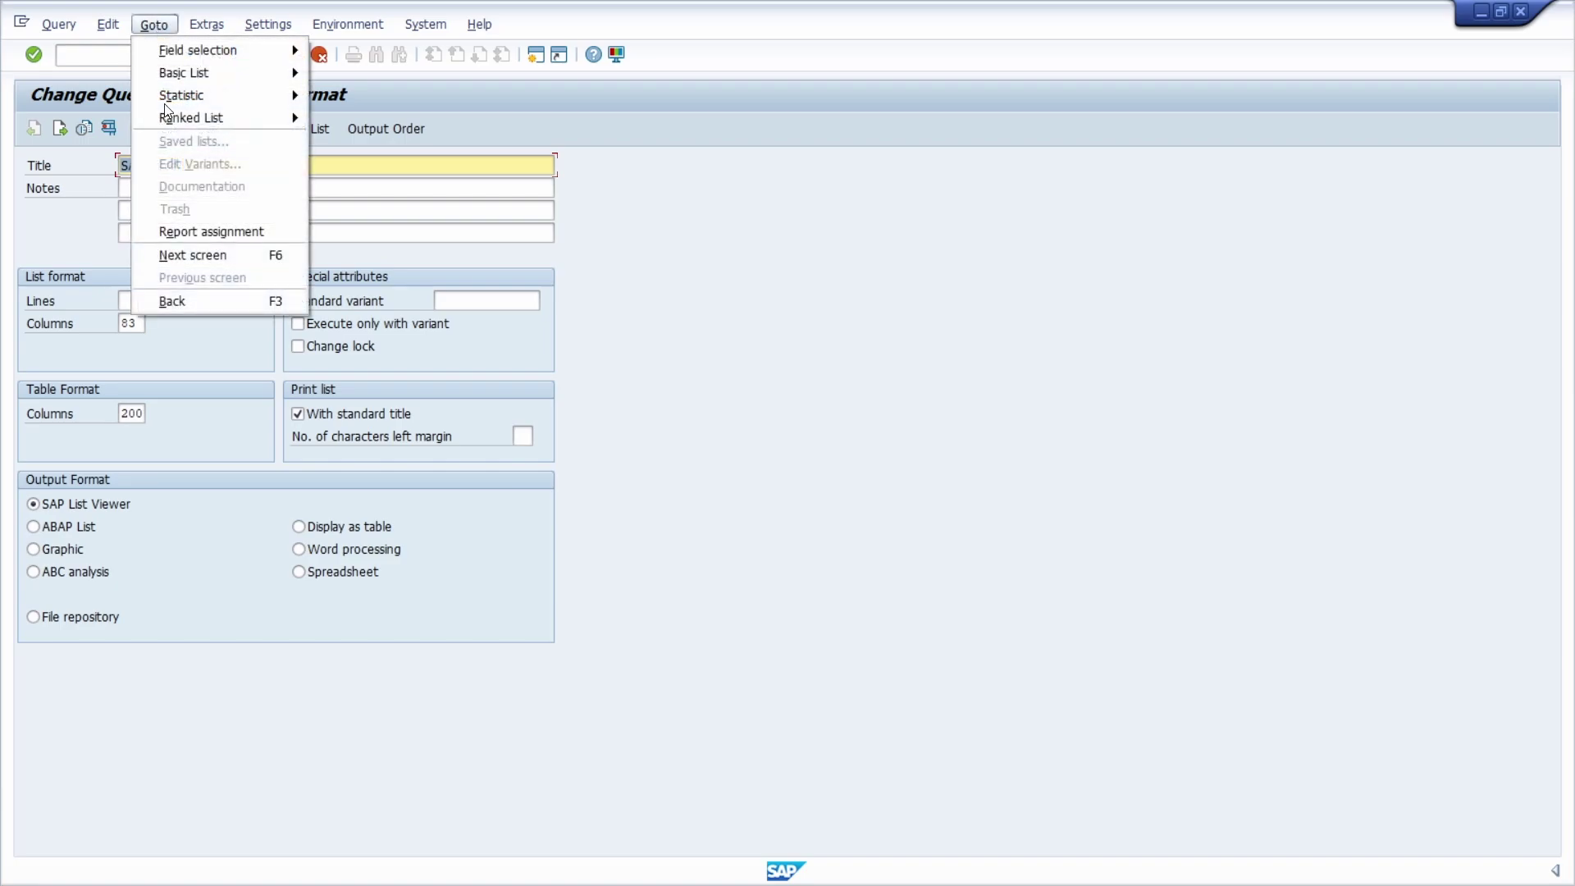
pyautogui.click(204, 233)
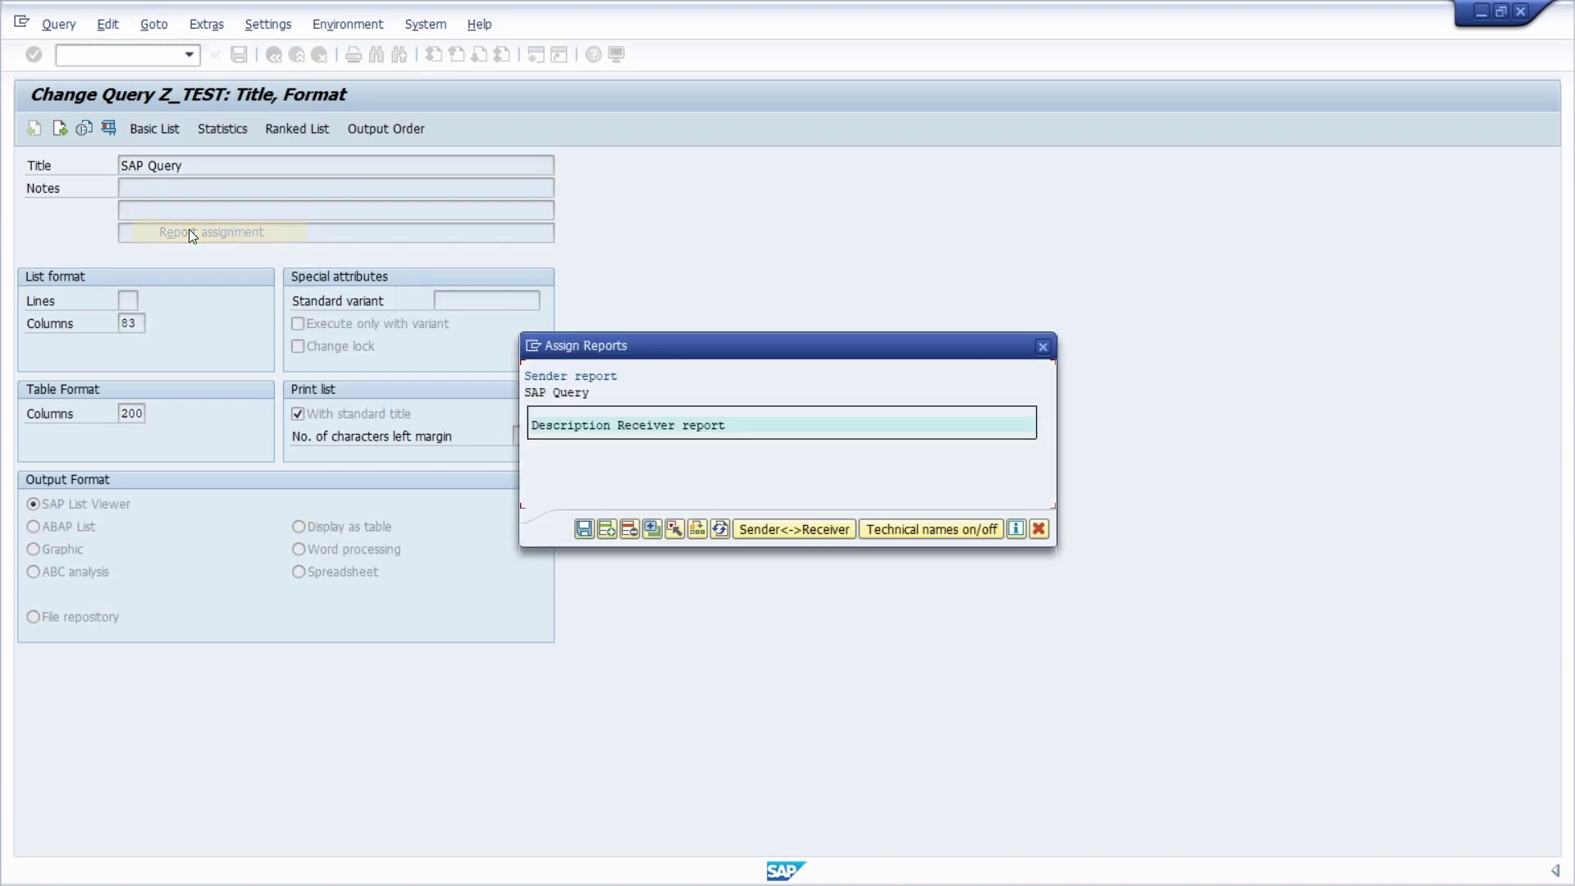
# Insert a receiver report row of type TR Transaction with transaction code ME23N
pyautogui.click(609, 530)
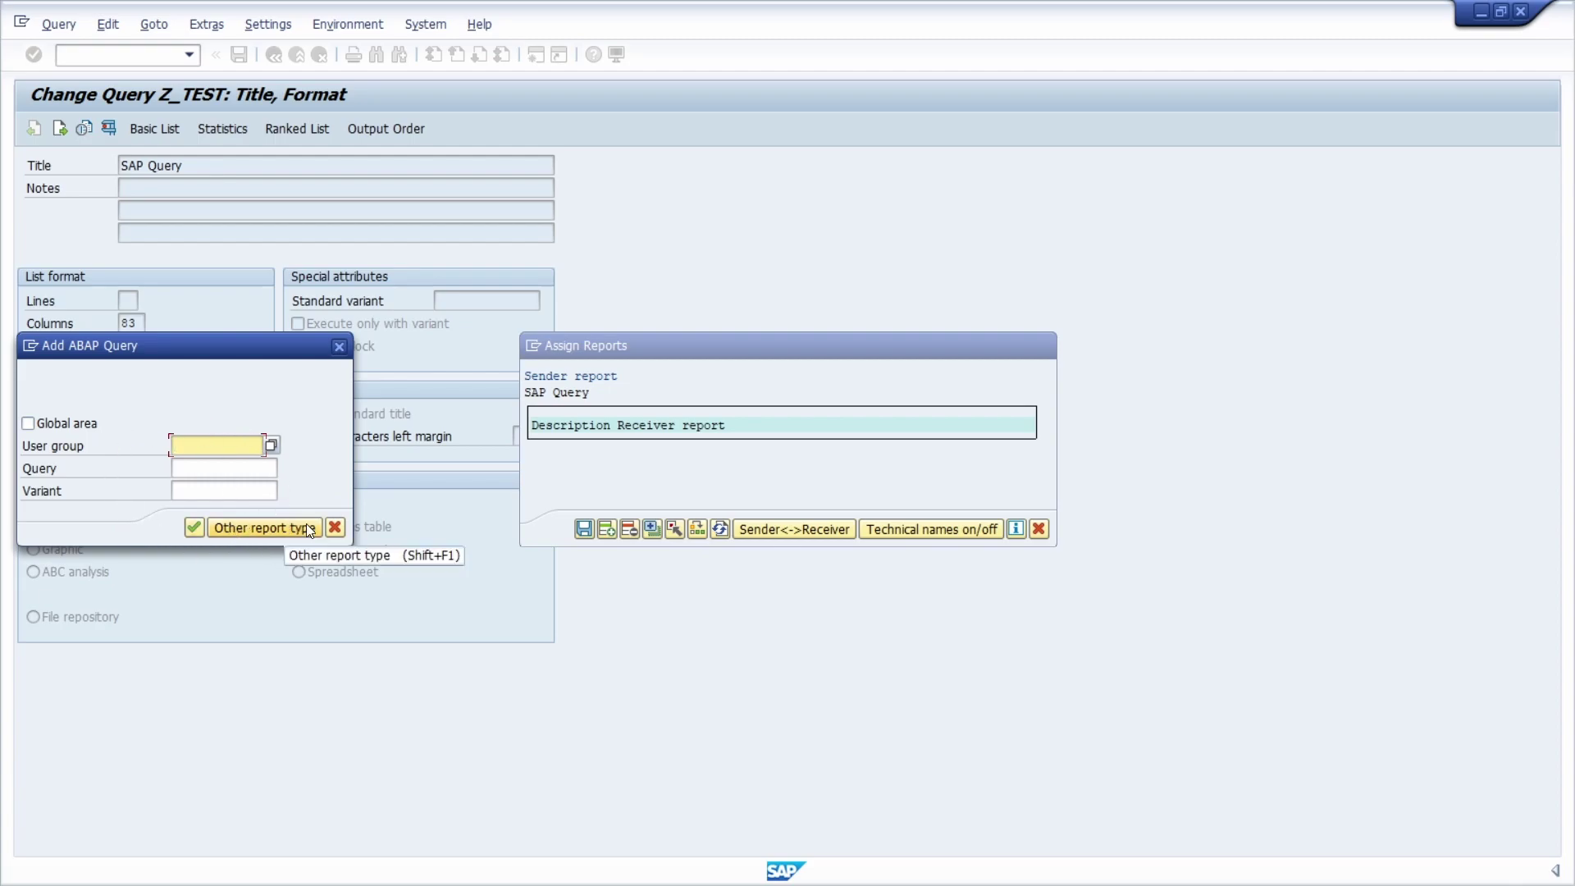
pyautogui.click(266, 529)
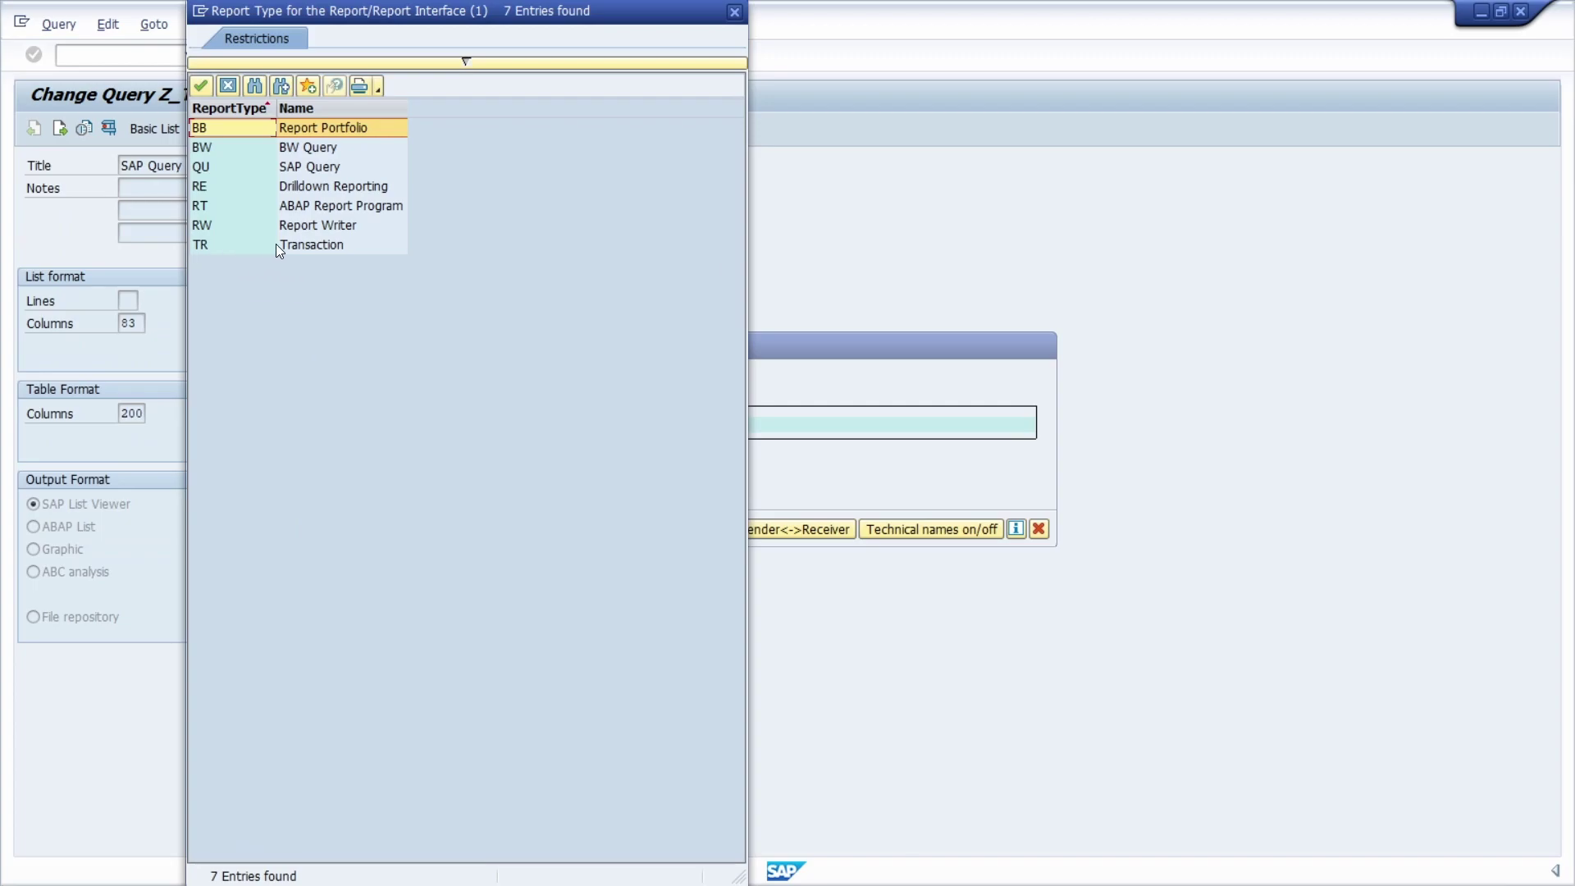
pyautogui.doubleClick(224, 244)
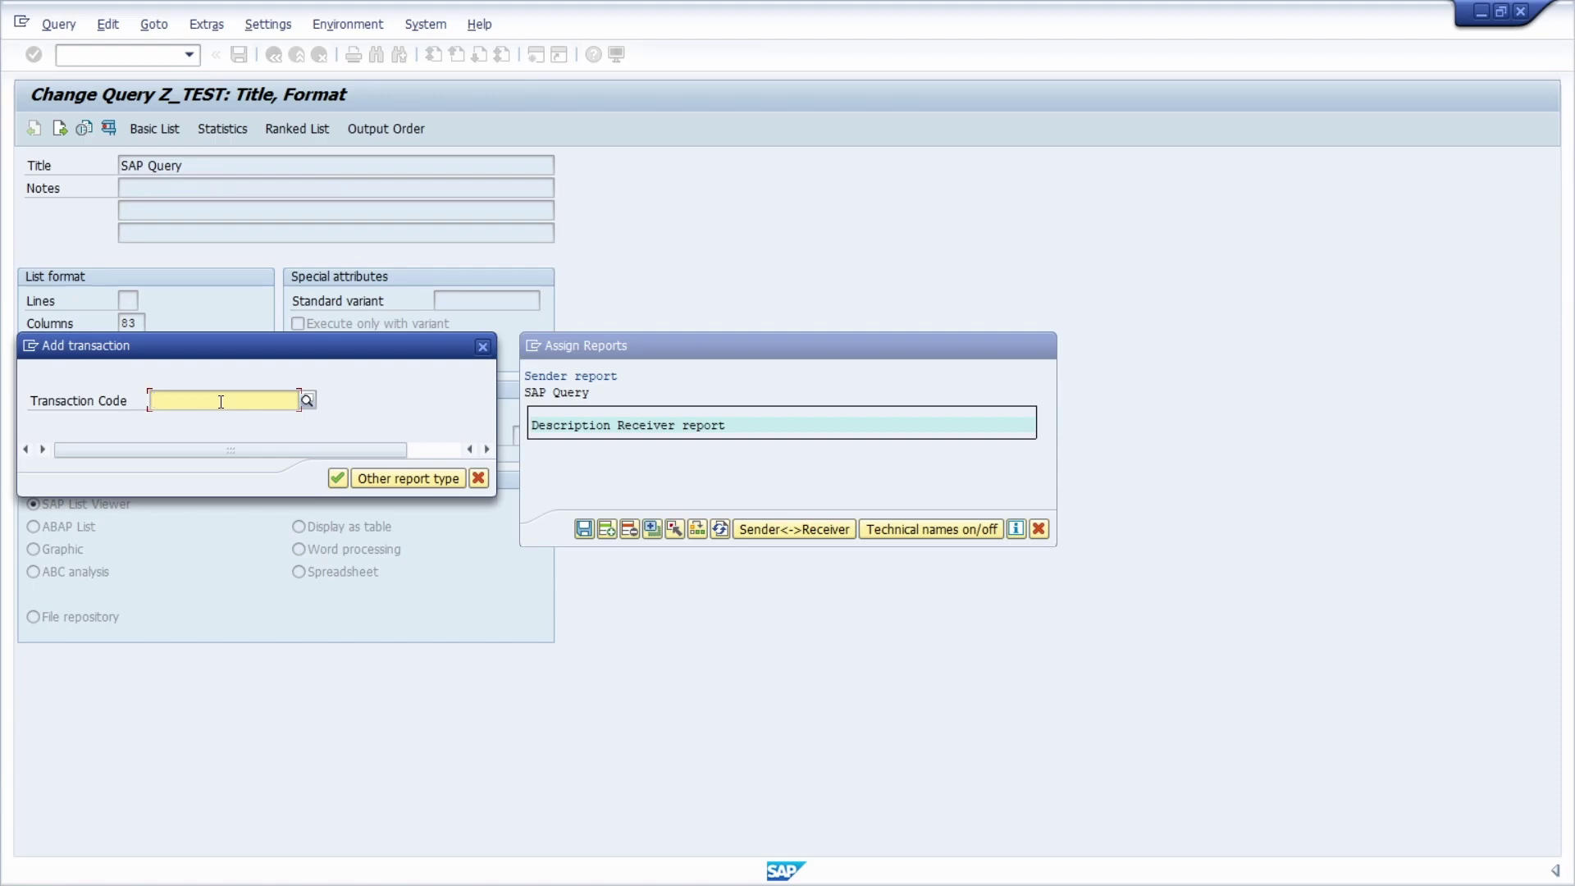
pyautogui.write('ME23N')
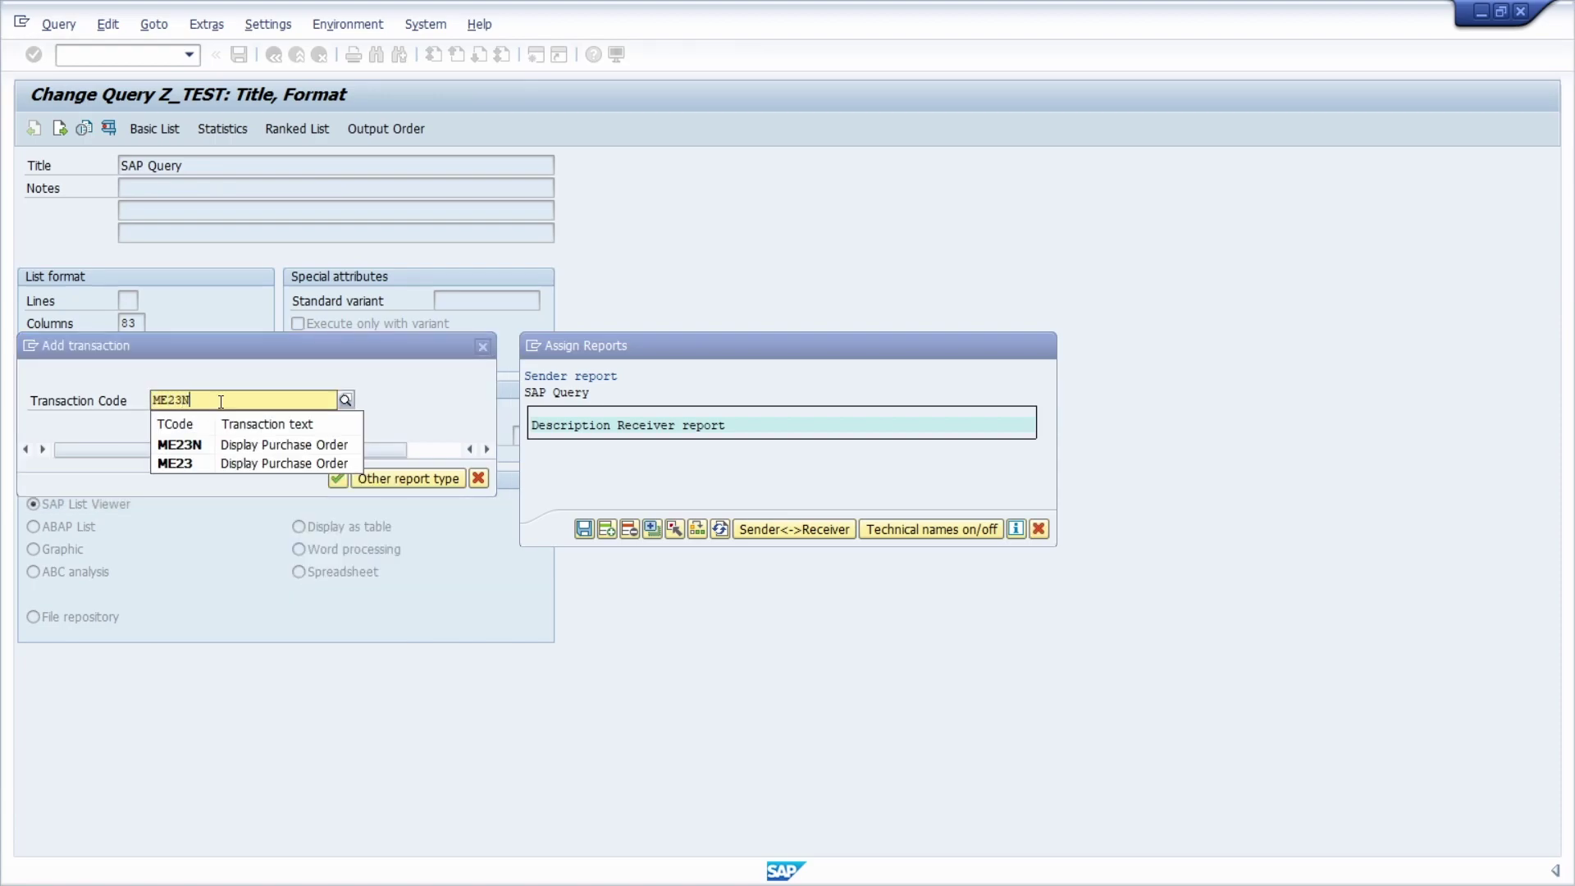
pyautogui.click(224, 362)
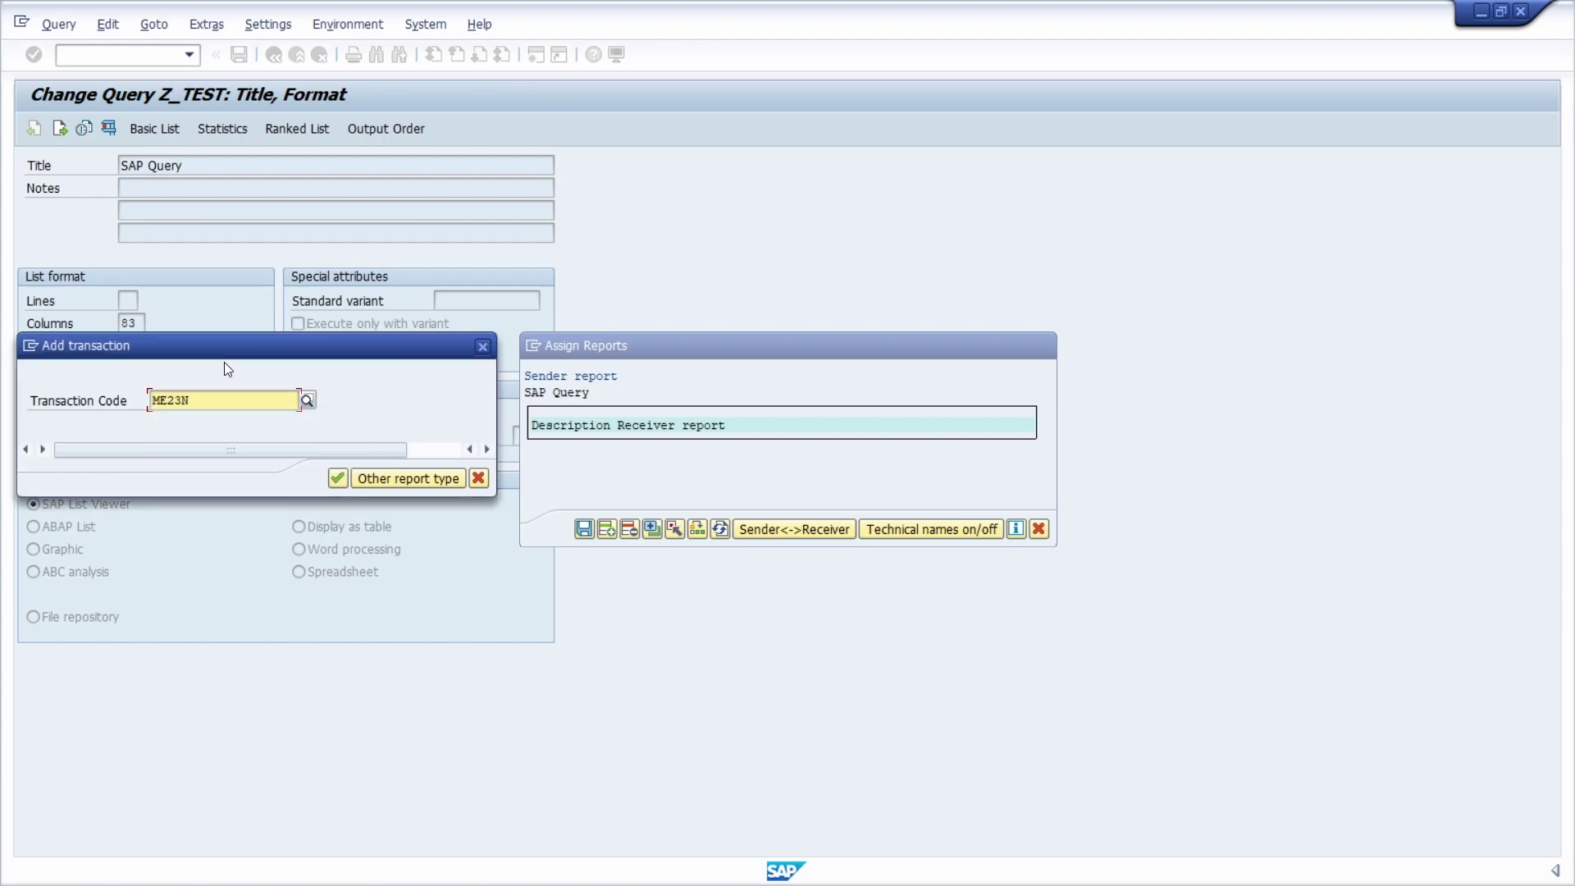
# Confirm ME23N as receiver, verify it reads Display Purchase Order, and save the report assignment
pyautogui.click(339, 477)
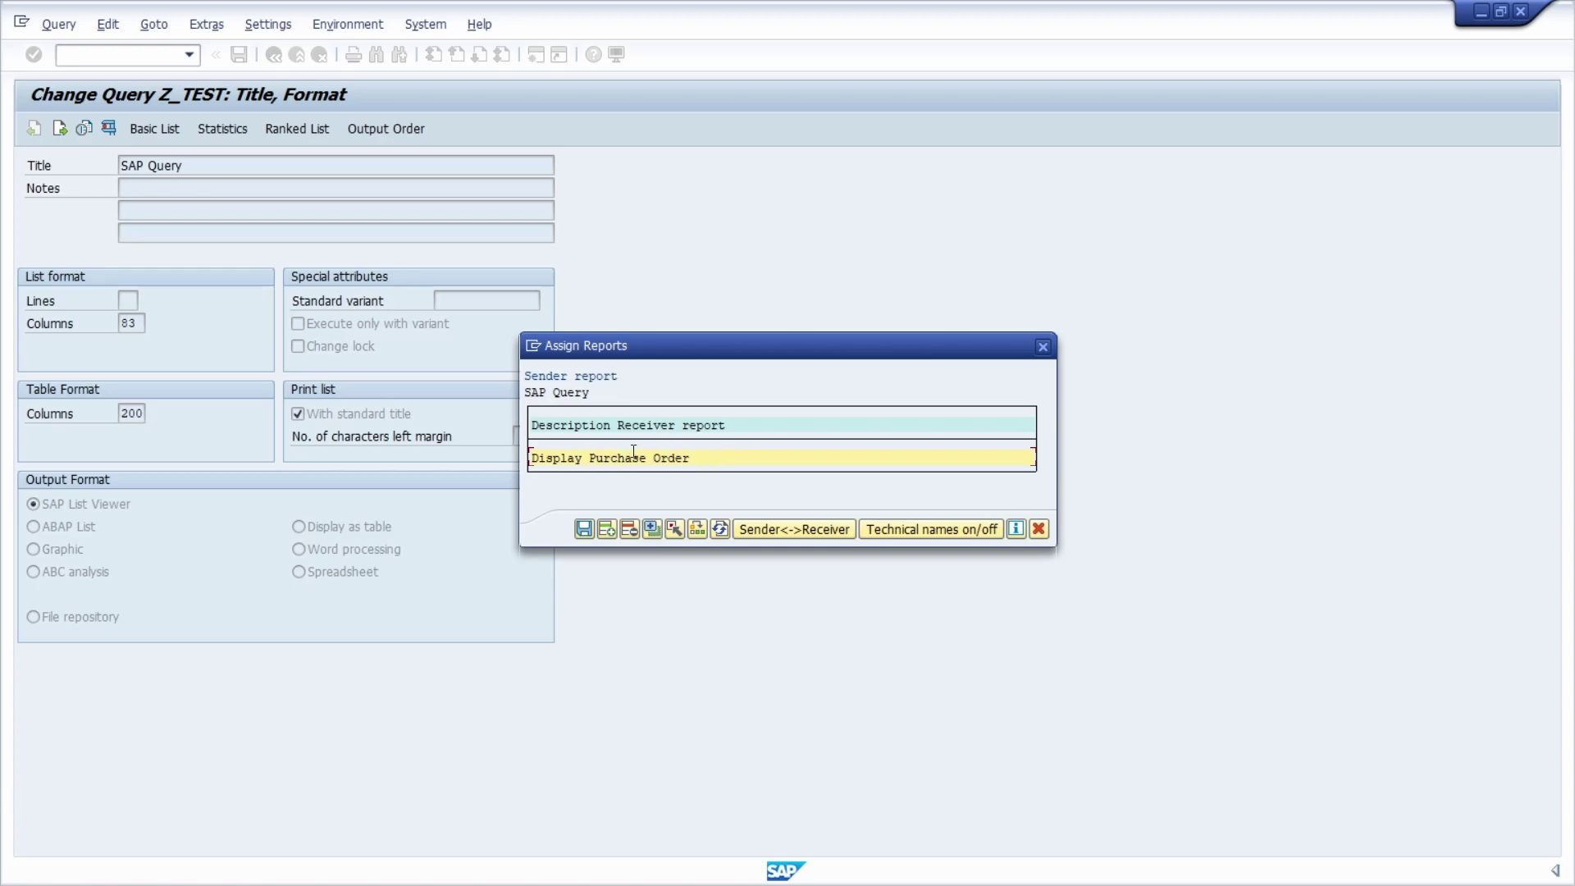
pyautogui.click(909, 530)
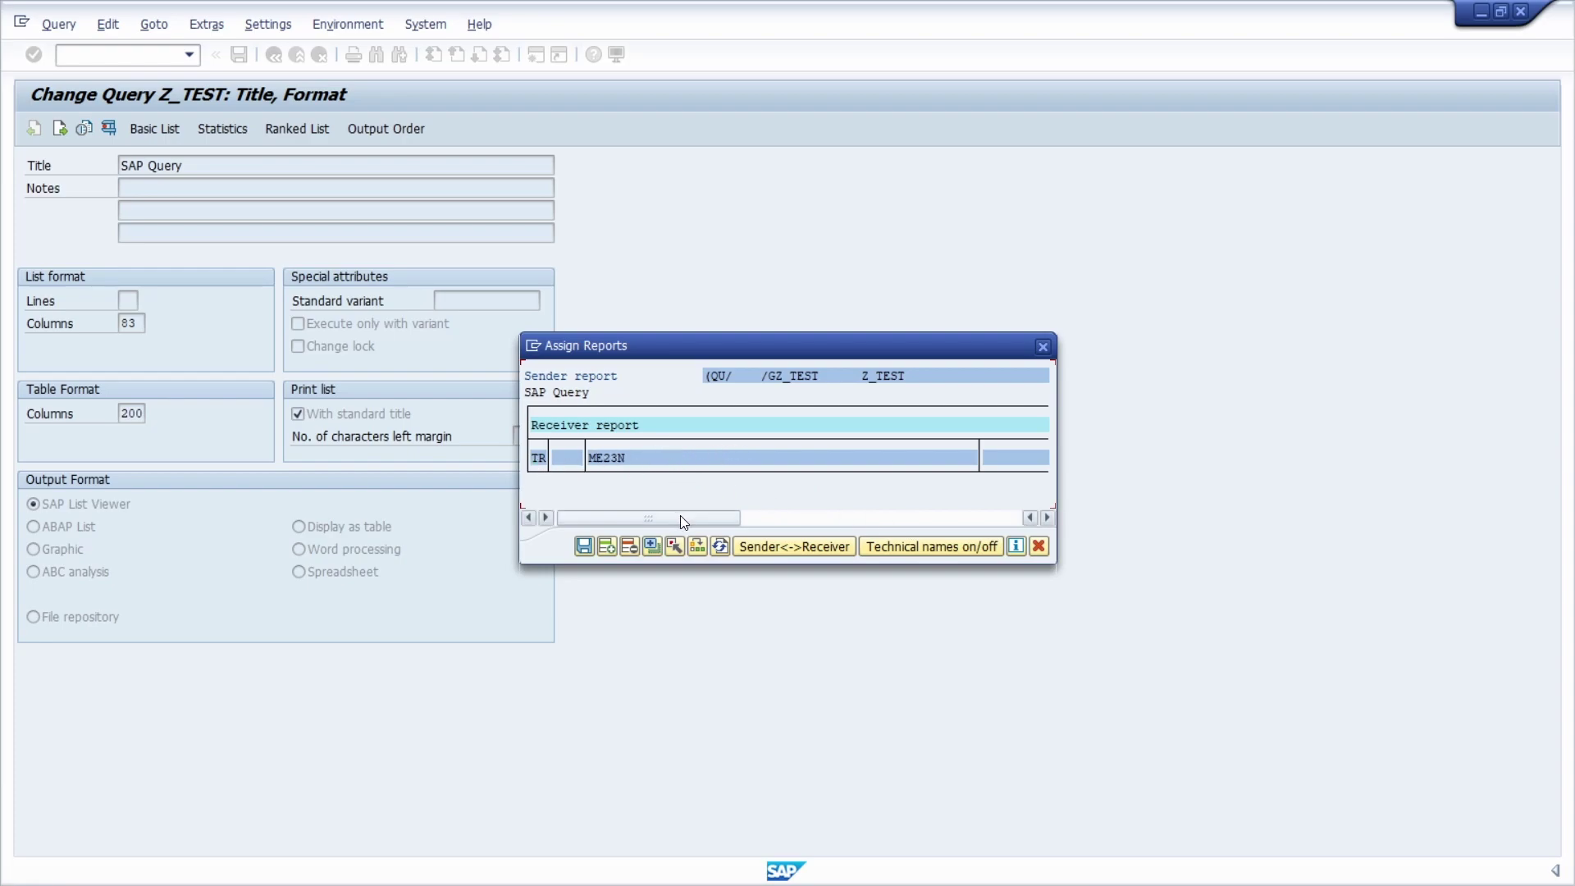
pyautogui.click(903, 545)
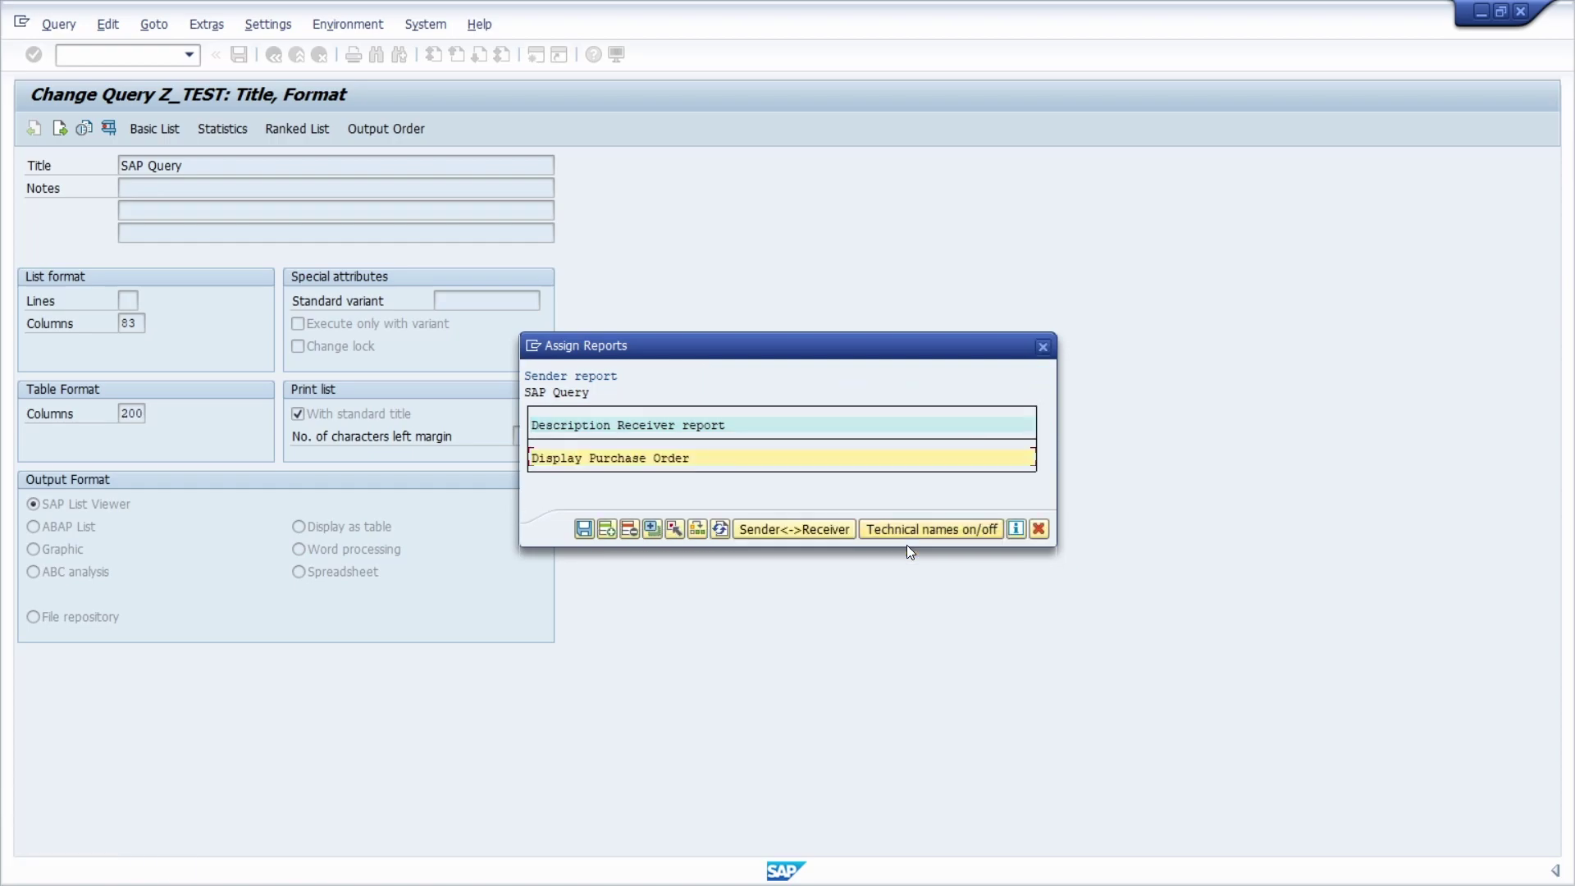
pyautogui.click(584, 529)
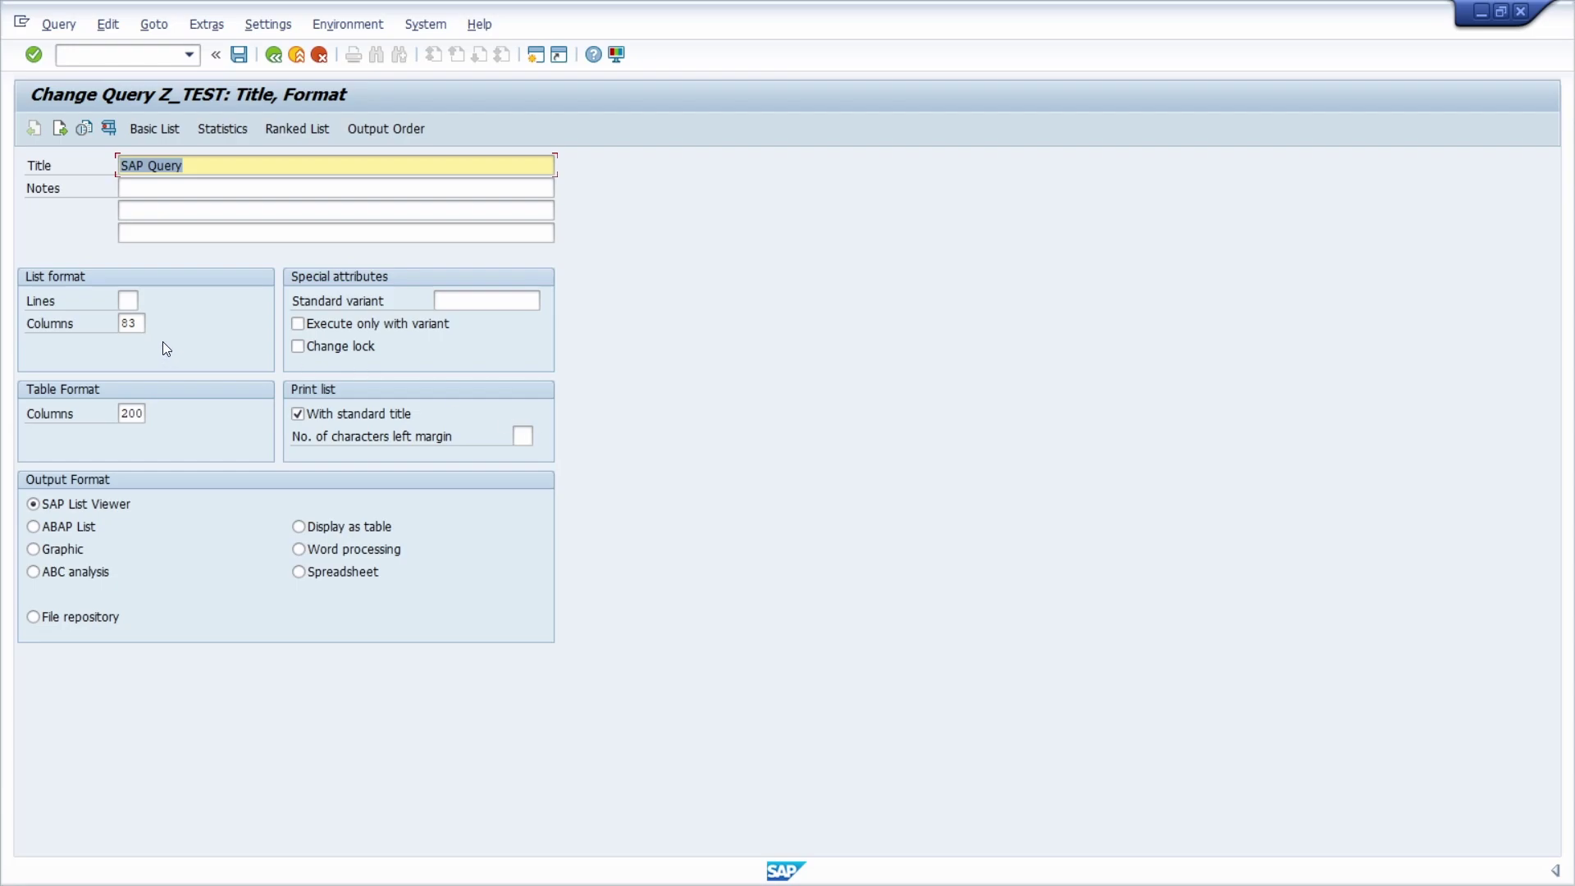
# Save query Z_TEST, test-run it, and double-click a result row to open its purchase order
pyautogui.click(237, 57)
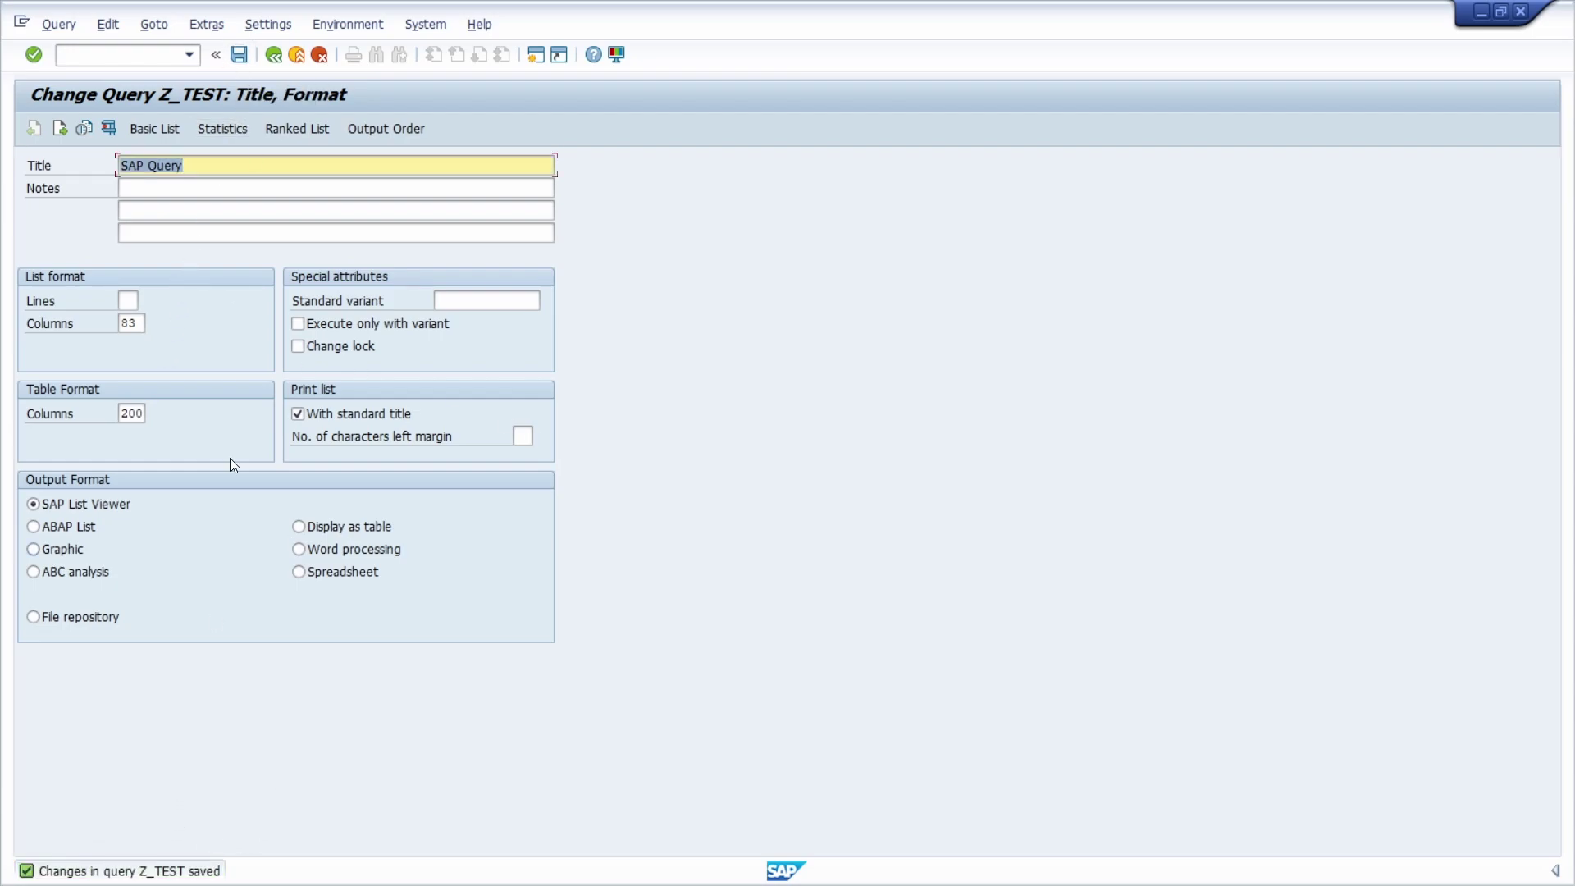
pyautogui.click(107, 124)
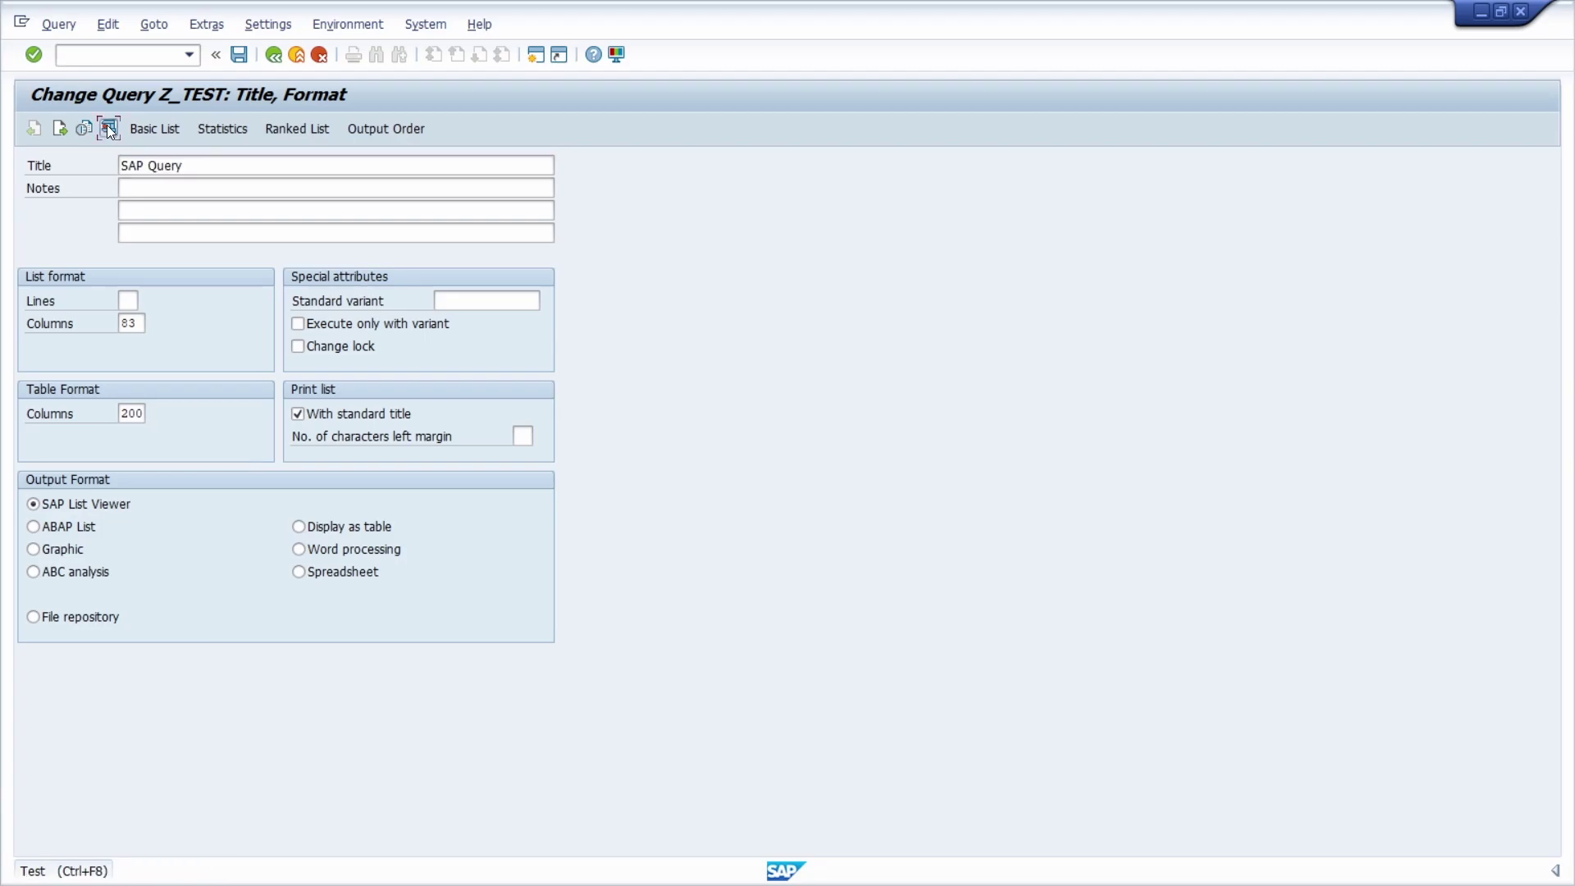
pyautogui.click(382, 438)
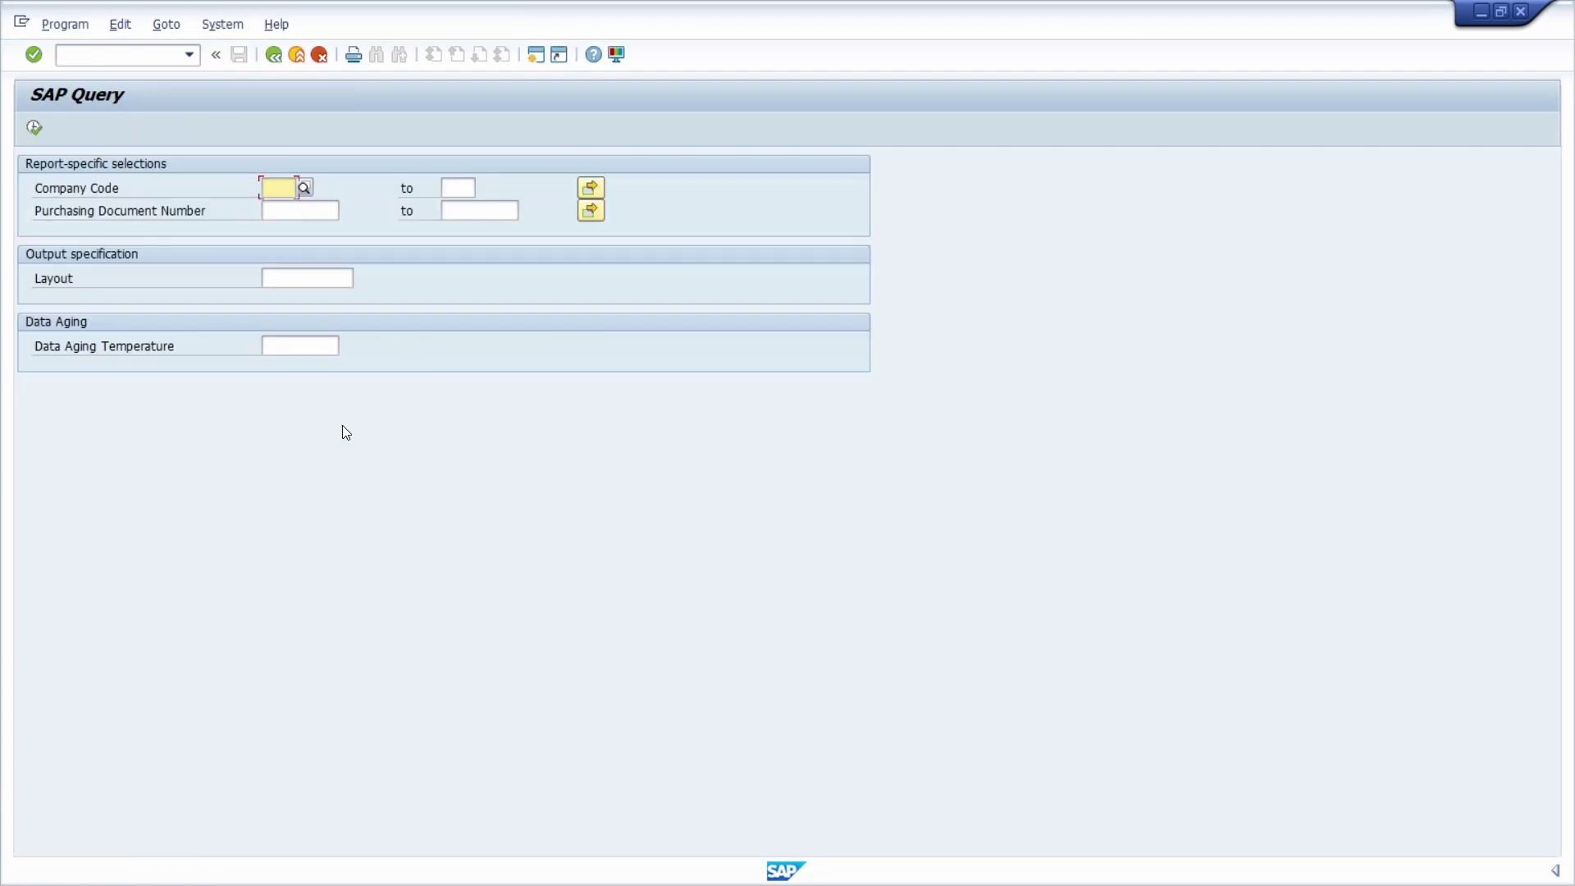
pyautogui.click(34, 128)
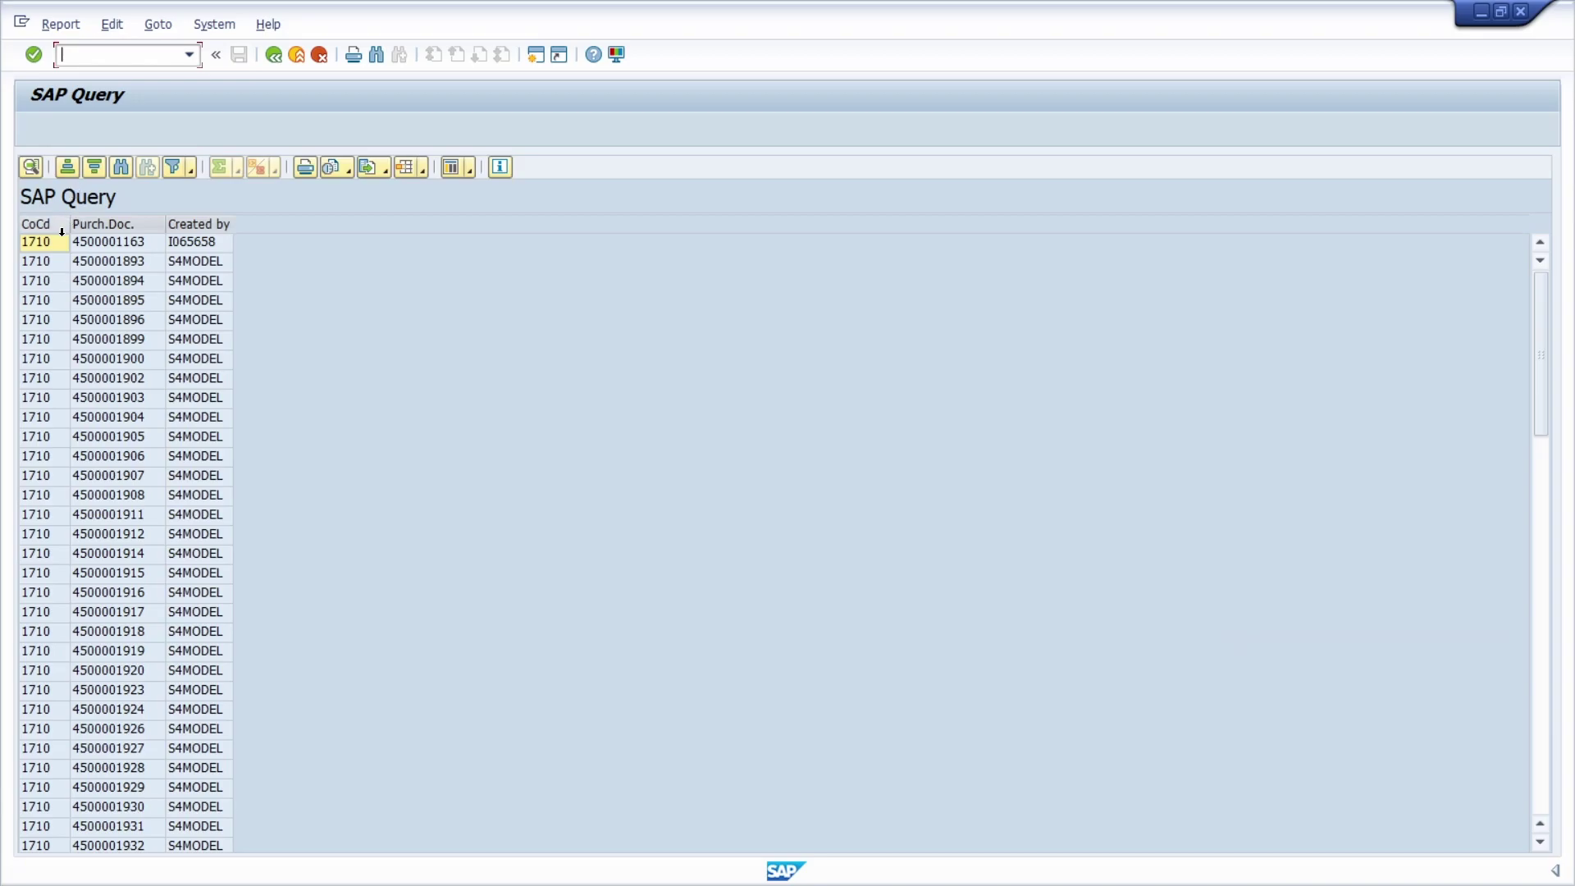
pyautogui.doubleClick(48, 243)
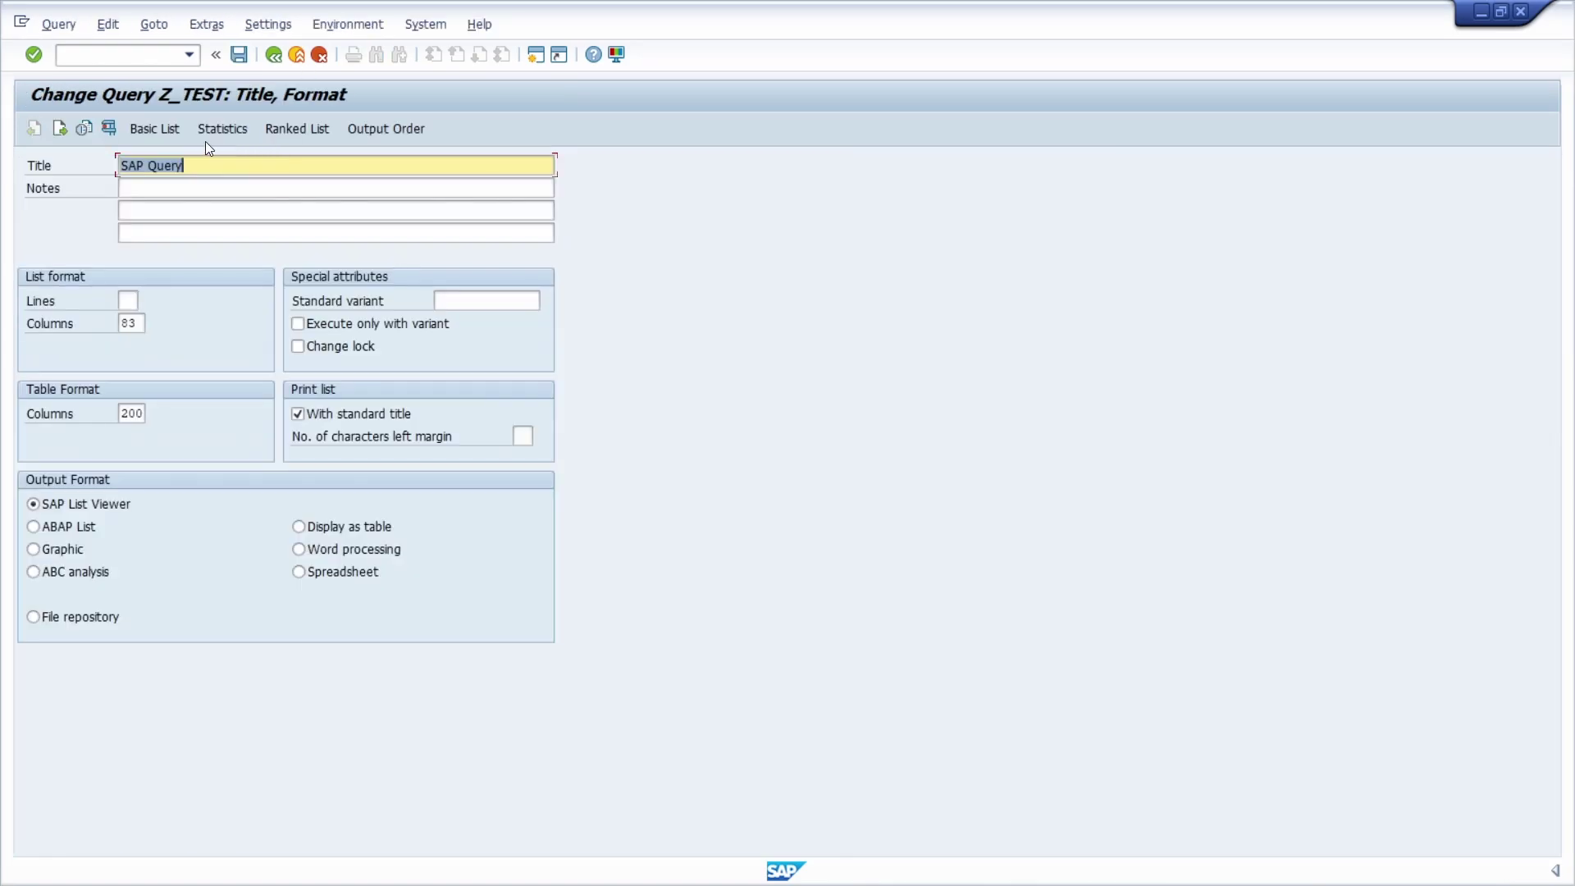
# Return to the SQ01 initial screen and open the InfoSet overview via Environment > InfoSets
pyautogui.click(154, 24)
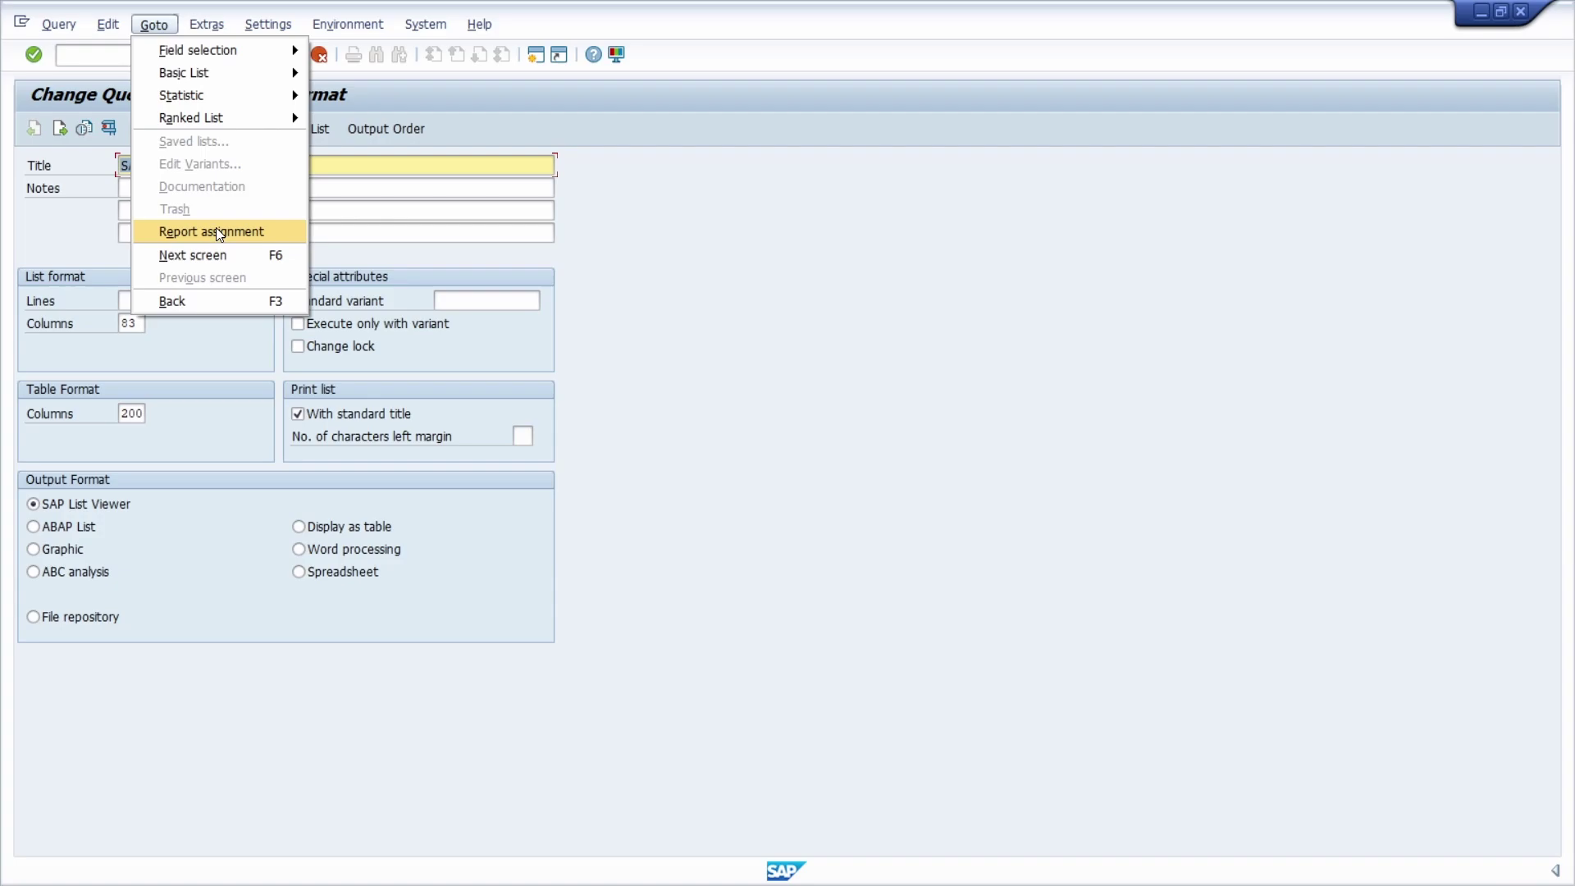
pyautogui.click(325, 121)
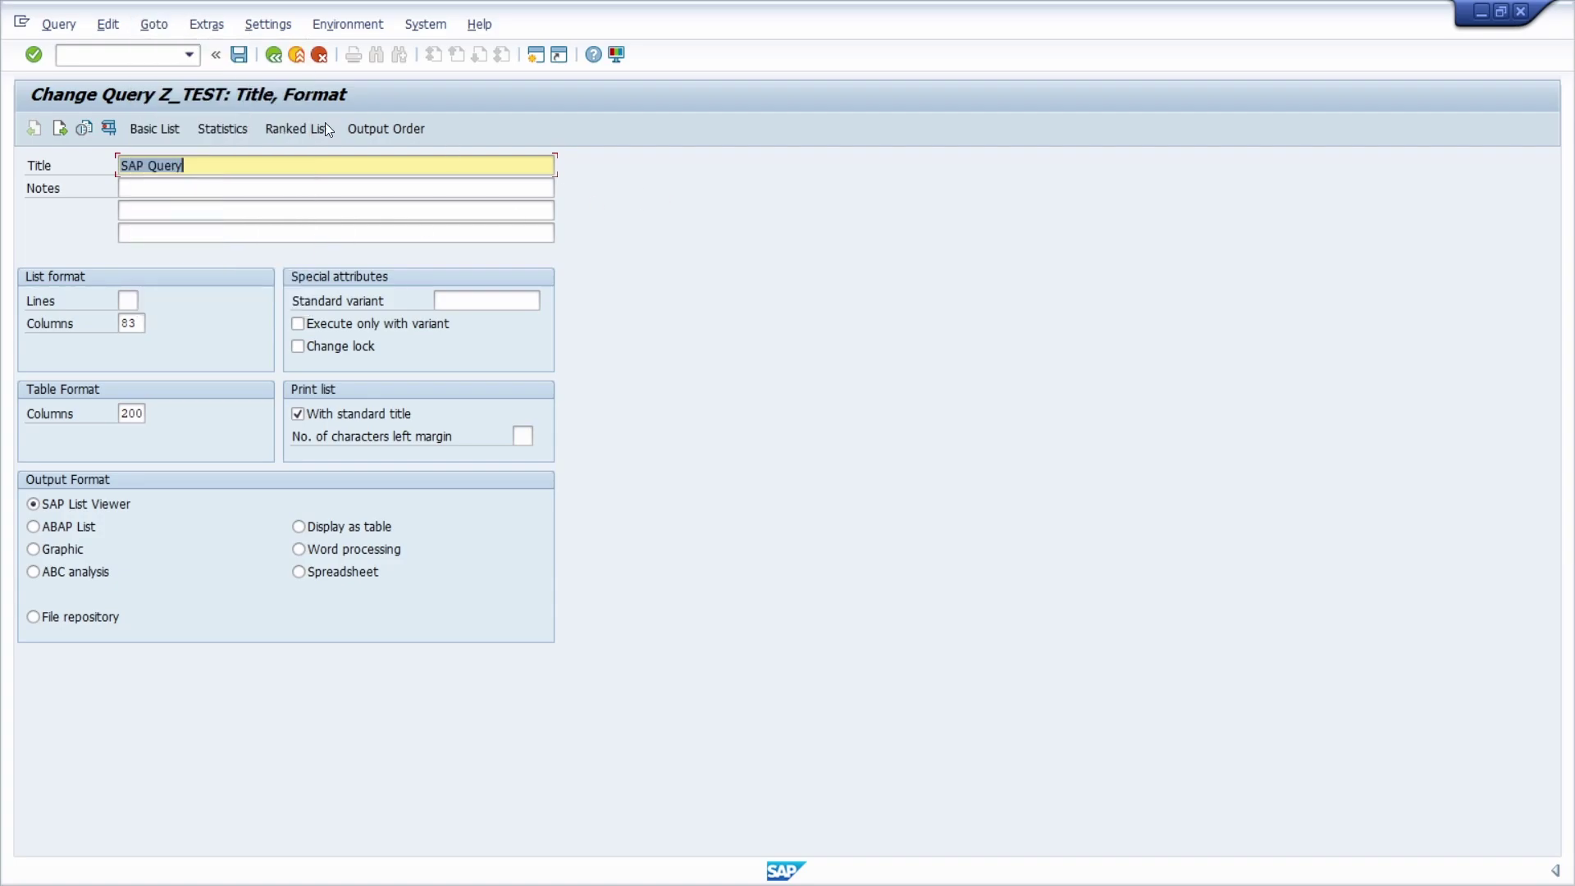
pyautogui.click(347, 24)
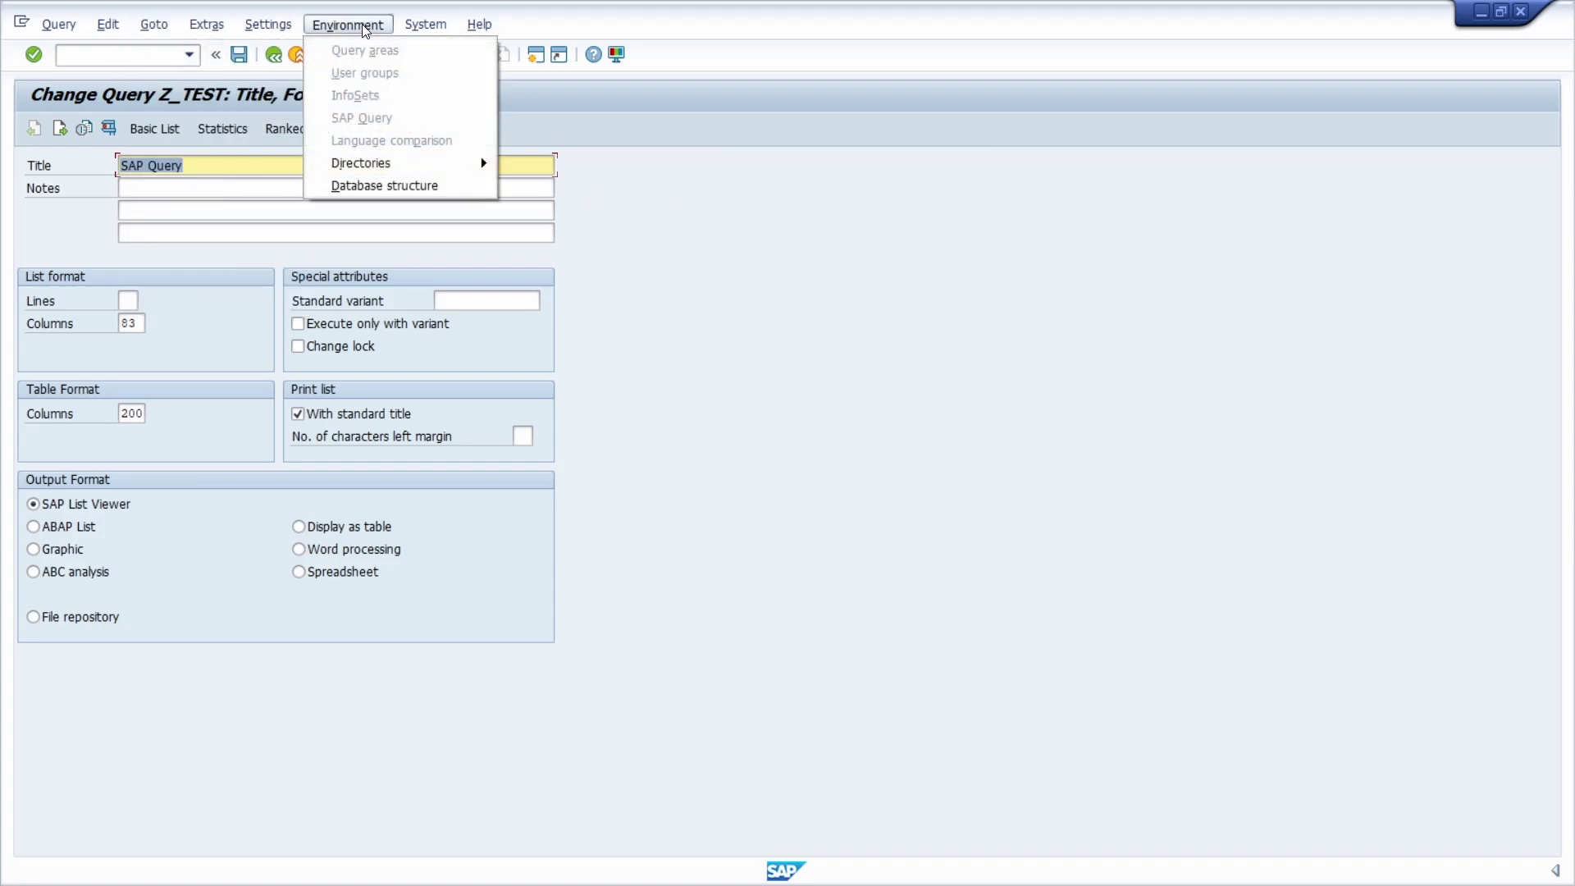
pyautogui.click(689, 287)
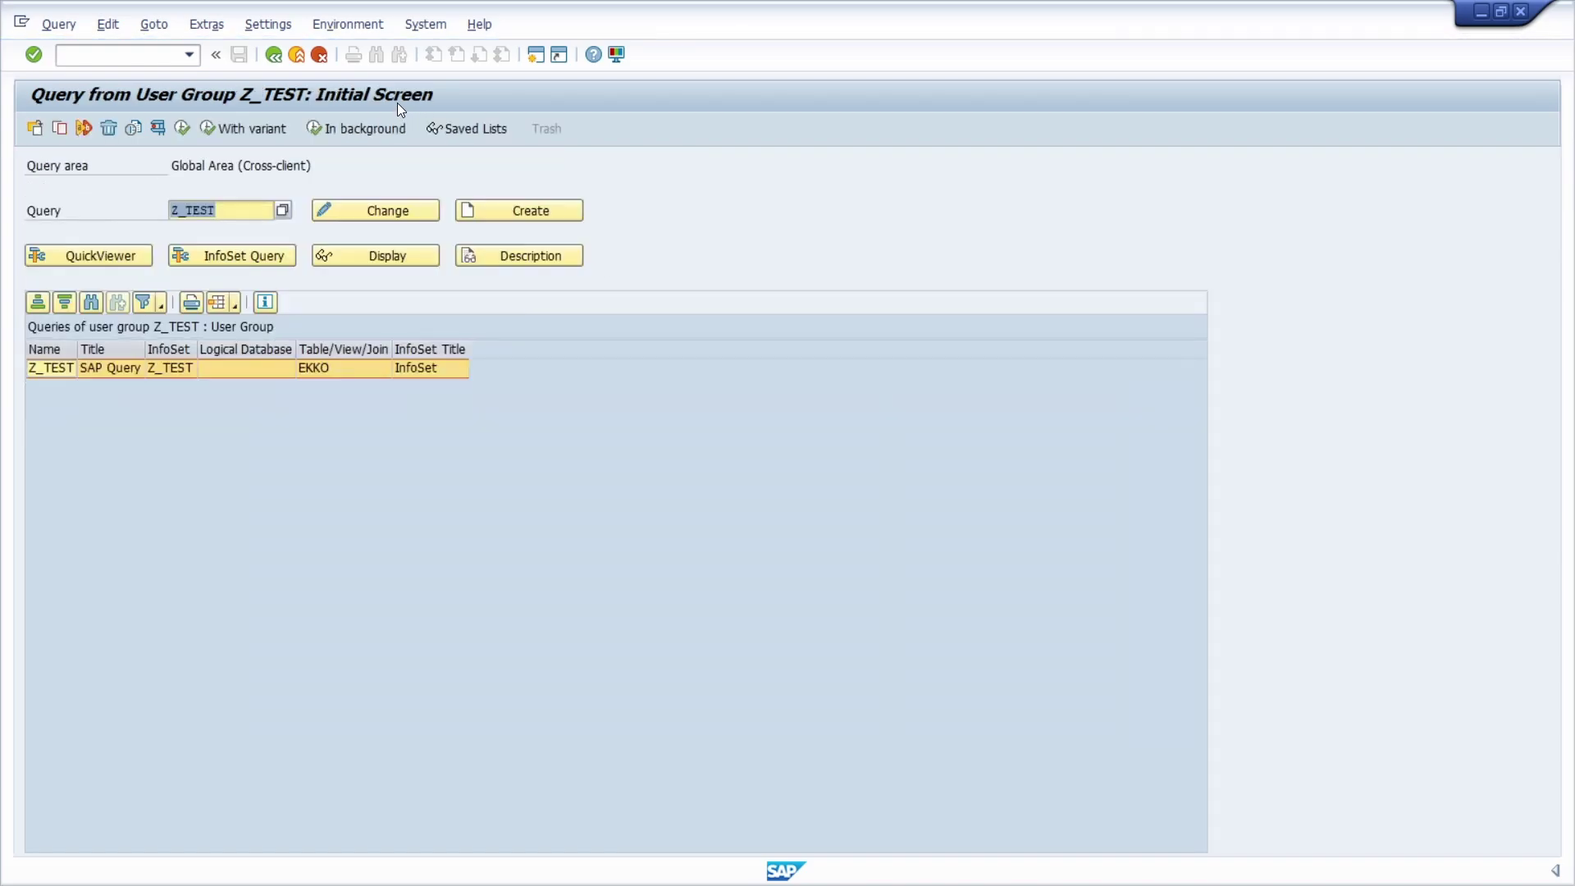
pyautogui.press('F3')
pyautogui.click(342, 25)
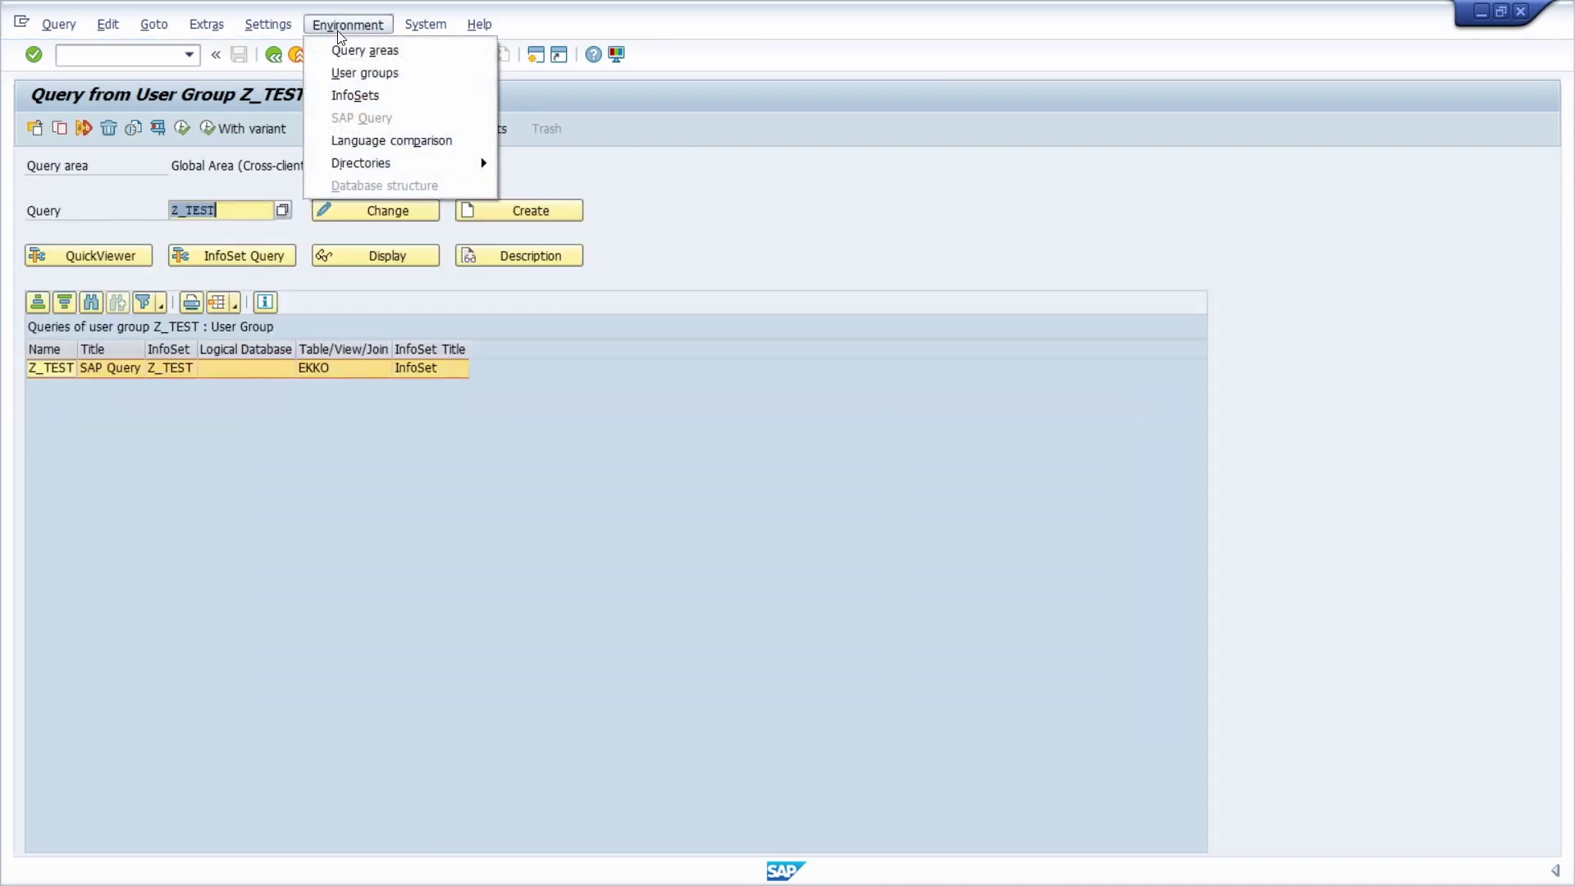
pyautogui.click(386, 96)
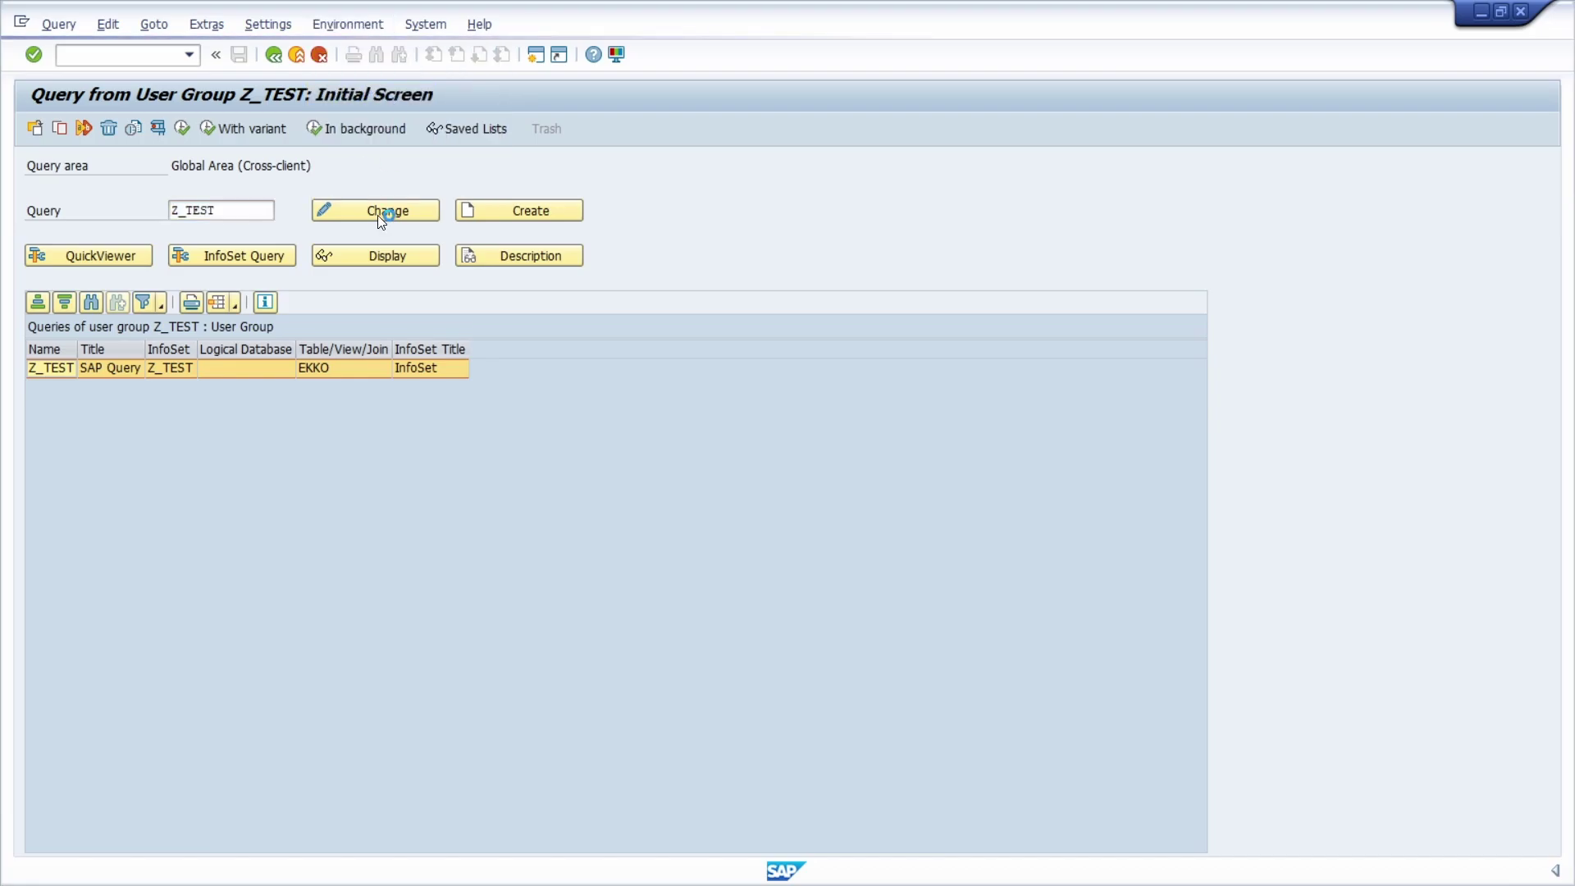
# Select InfoSet Z_TEST and open its Global settings to check report-report interface maintenance
pyautogui.moveTo(1211, 429); pyautogui.dragTo(1242, 781)
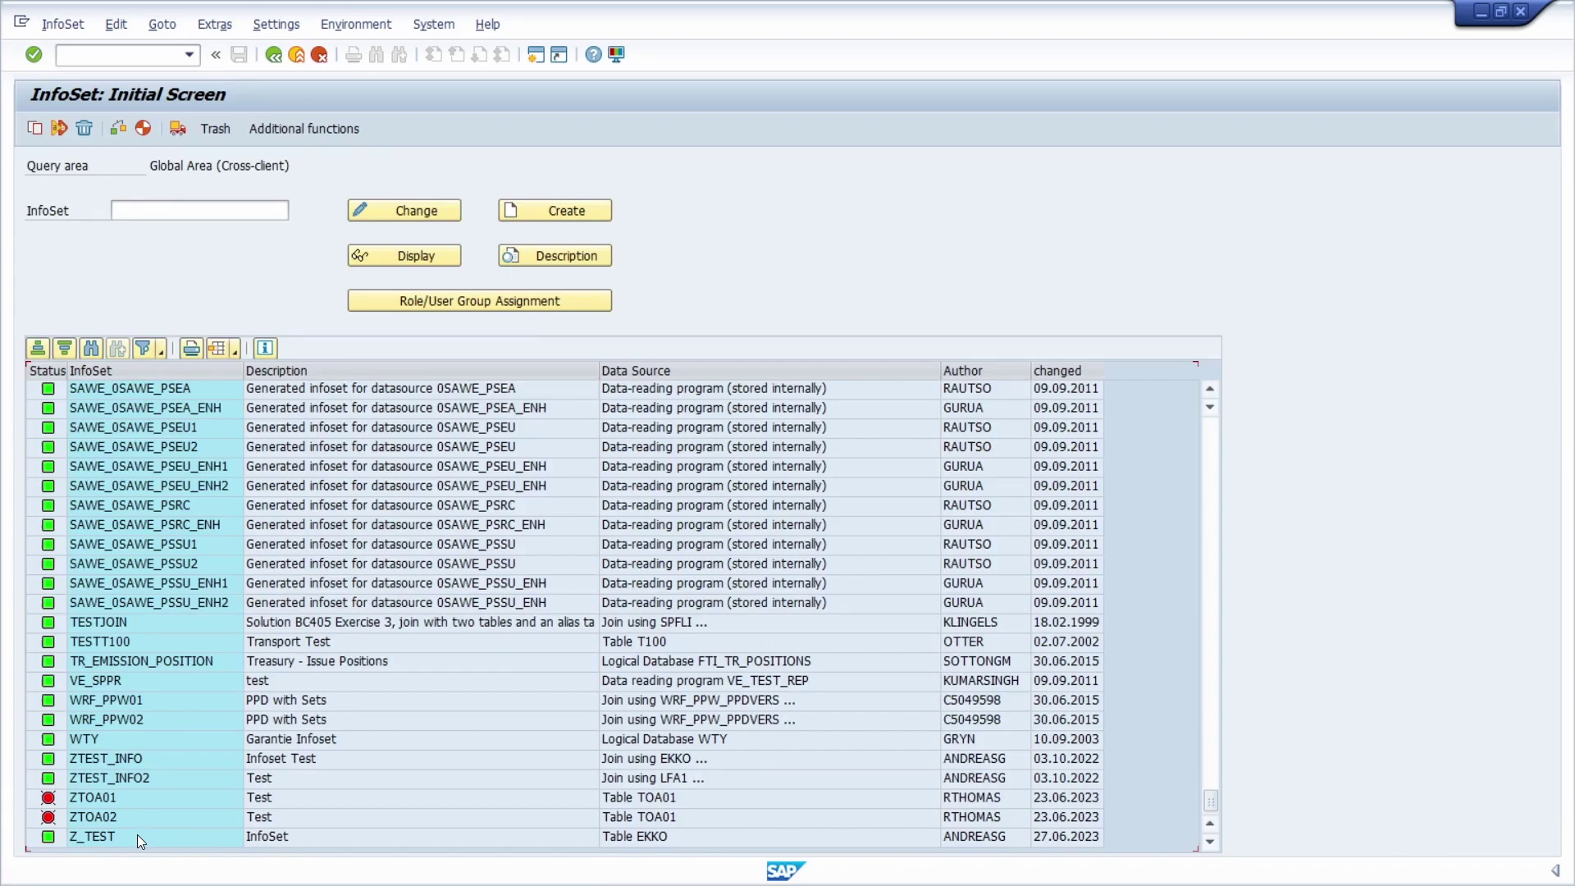
pyautogui.click(136, 835)
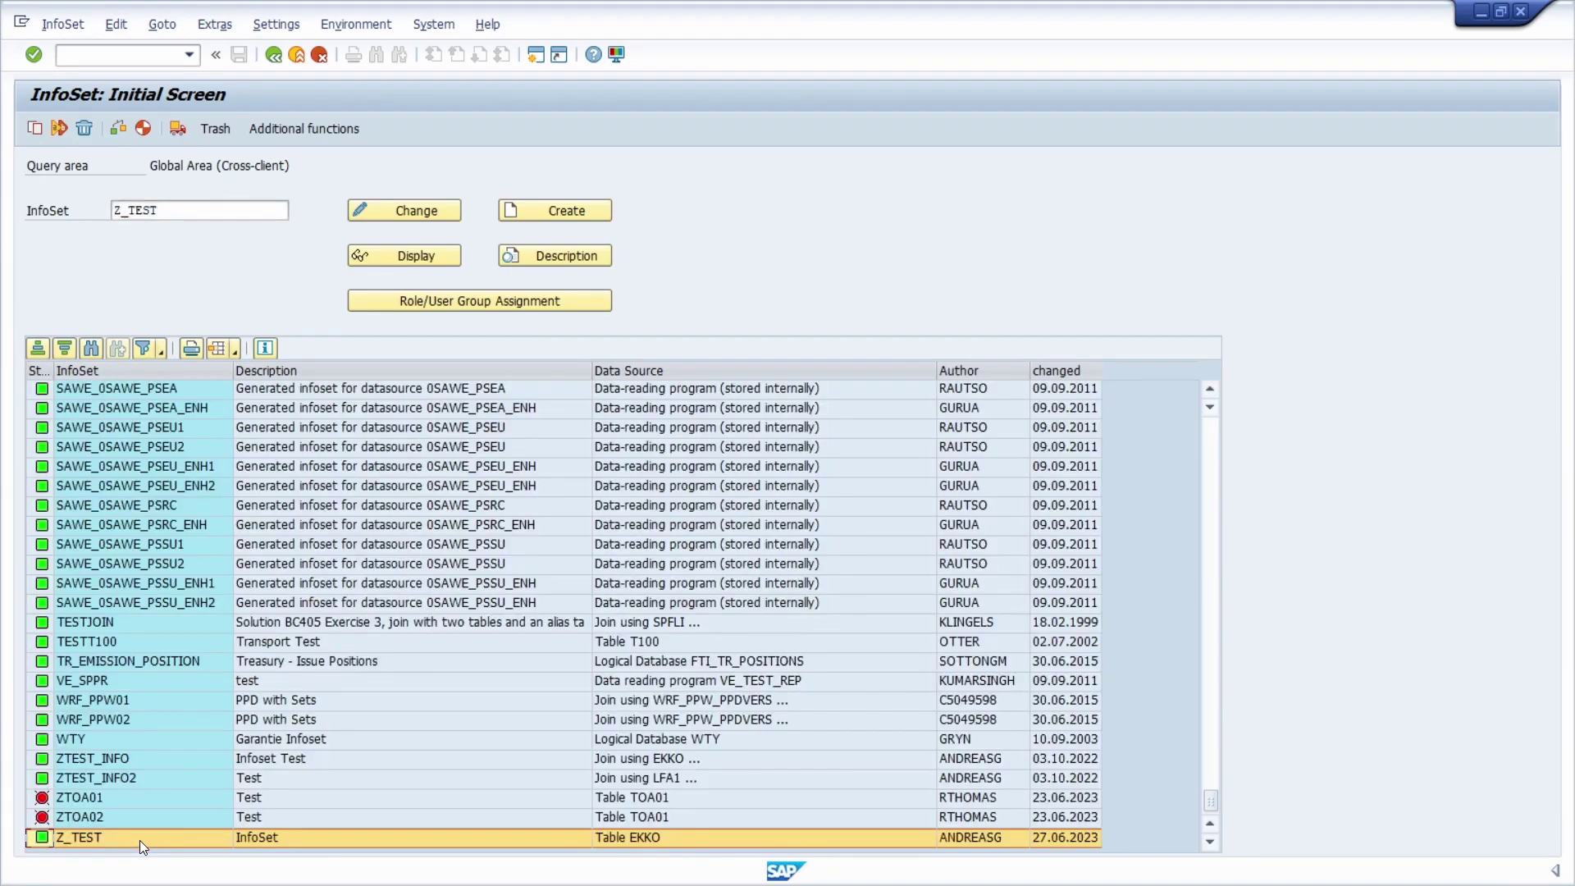
pyautogui.click(274, 25)
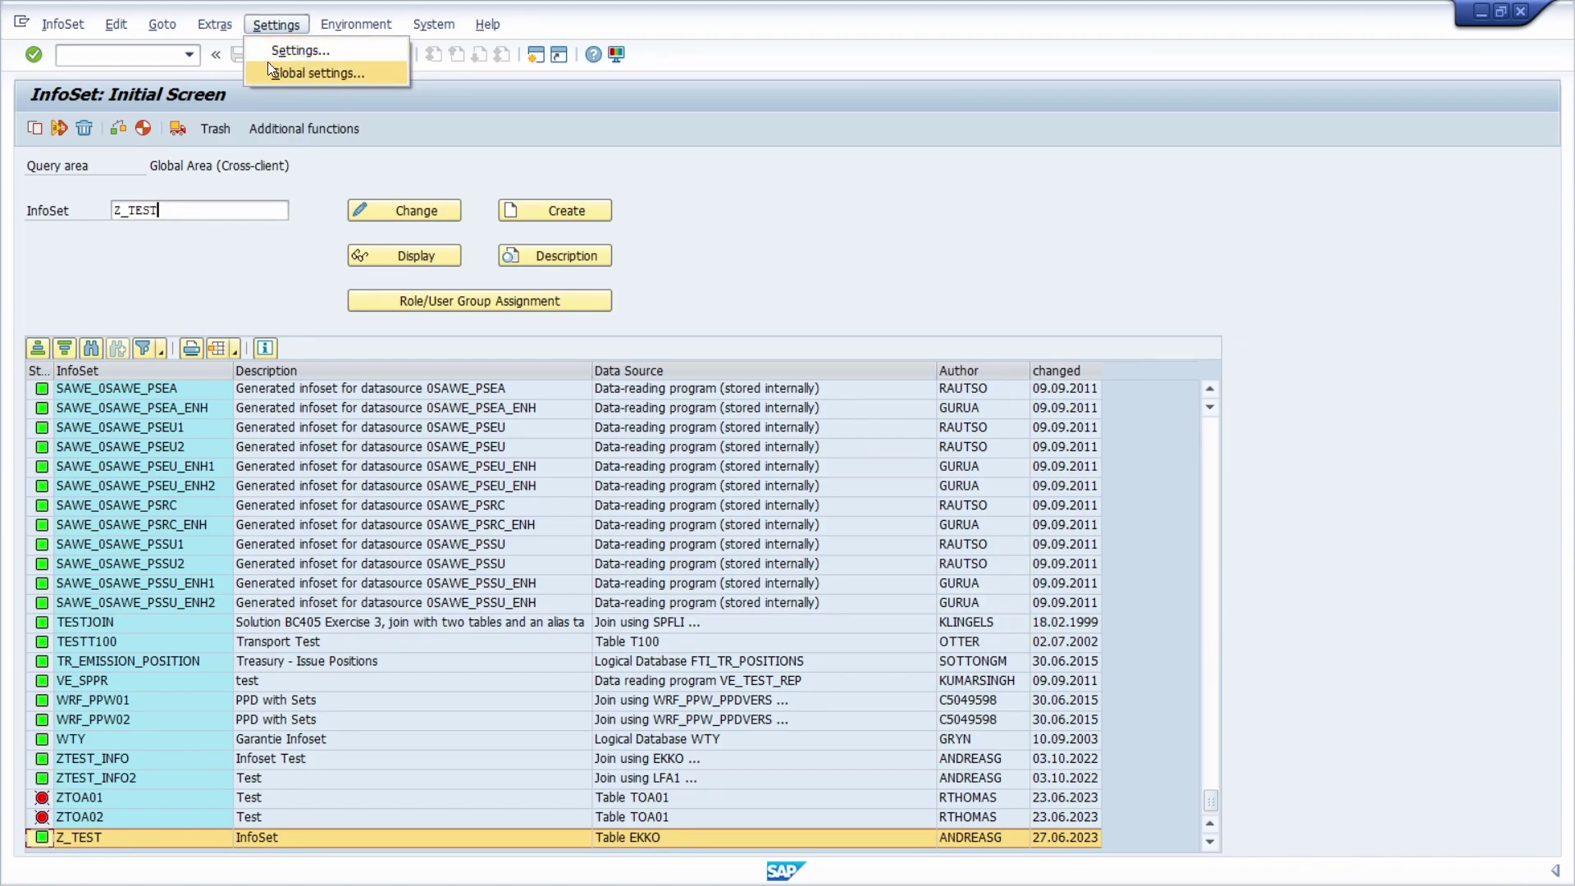
pyautogui.click(340, 72)
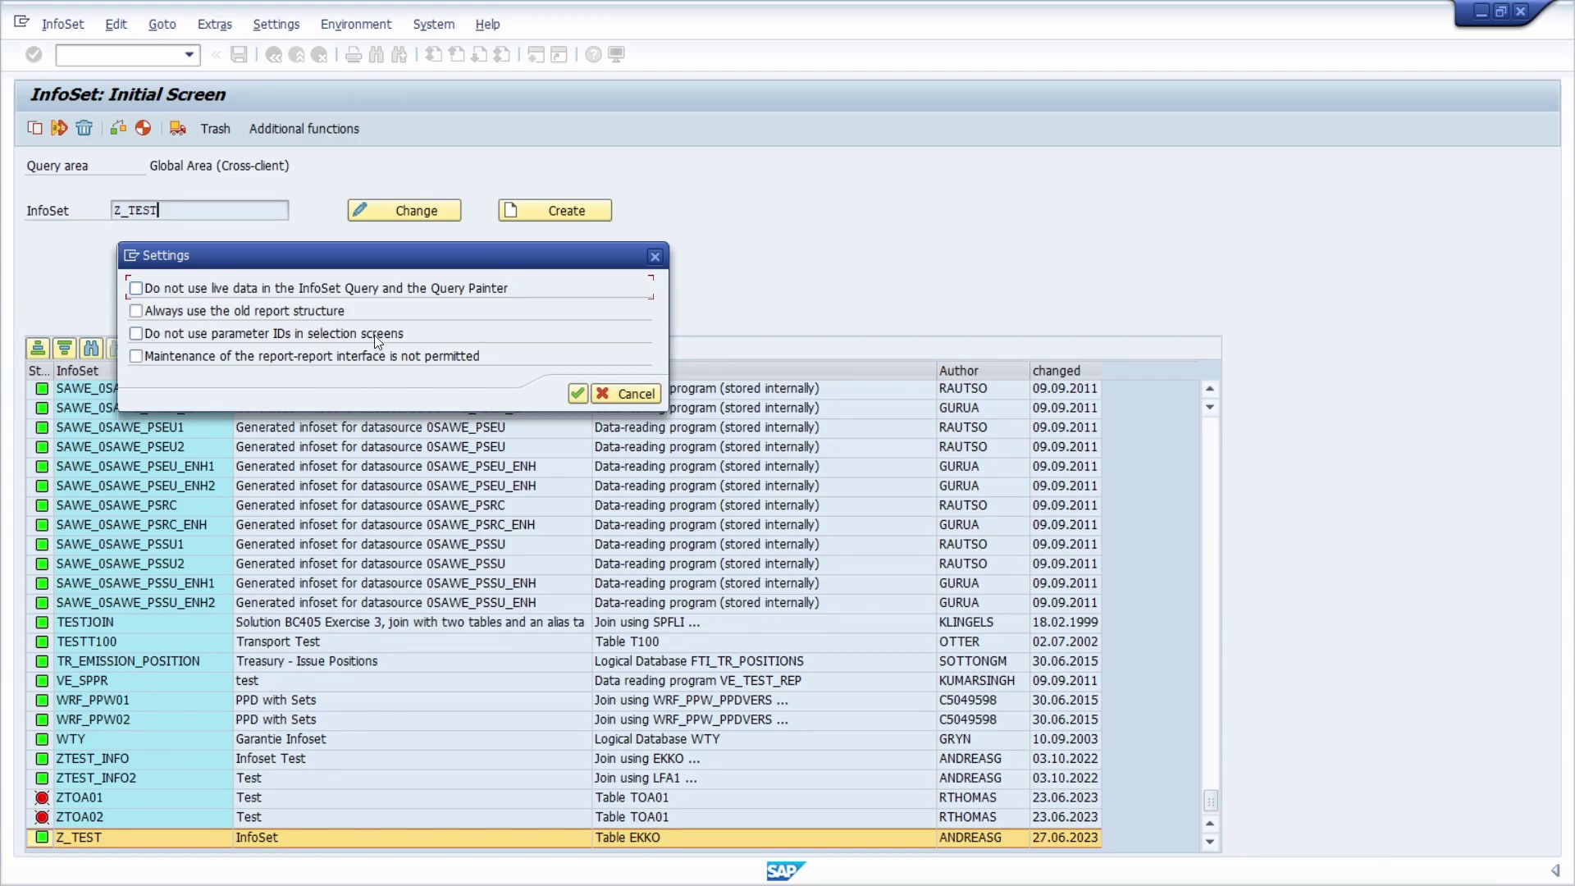
# Close the Settings dialog unchanged and return to the query initial screen with /nsq01
pyautogui.click(656, 256)
pyautogui.click(119, 55)
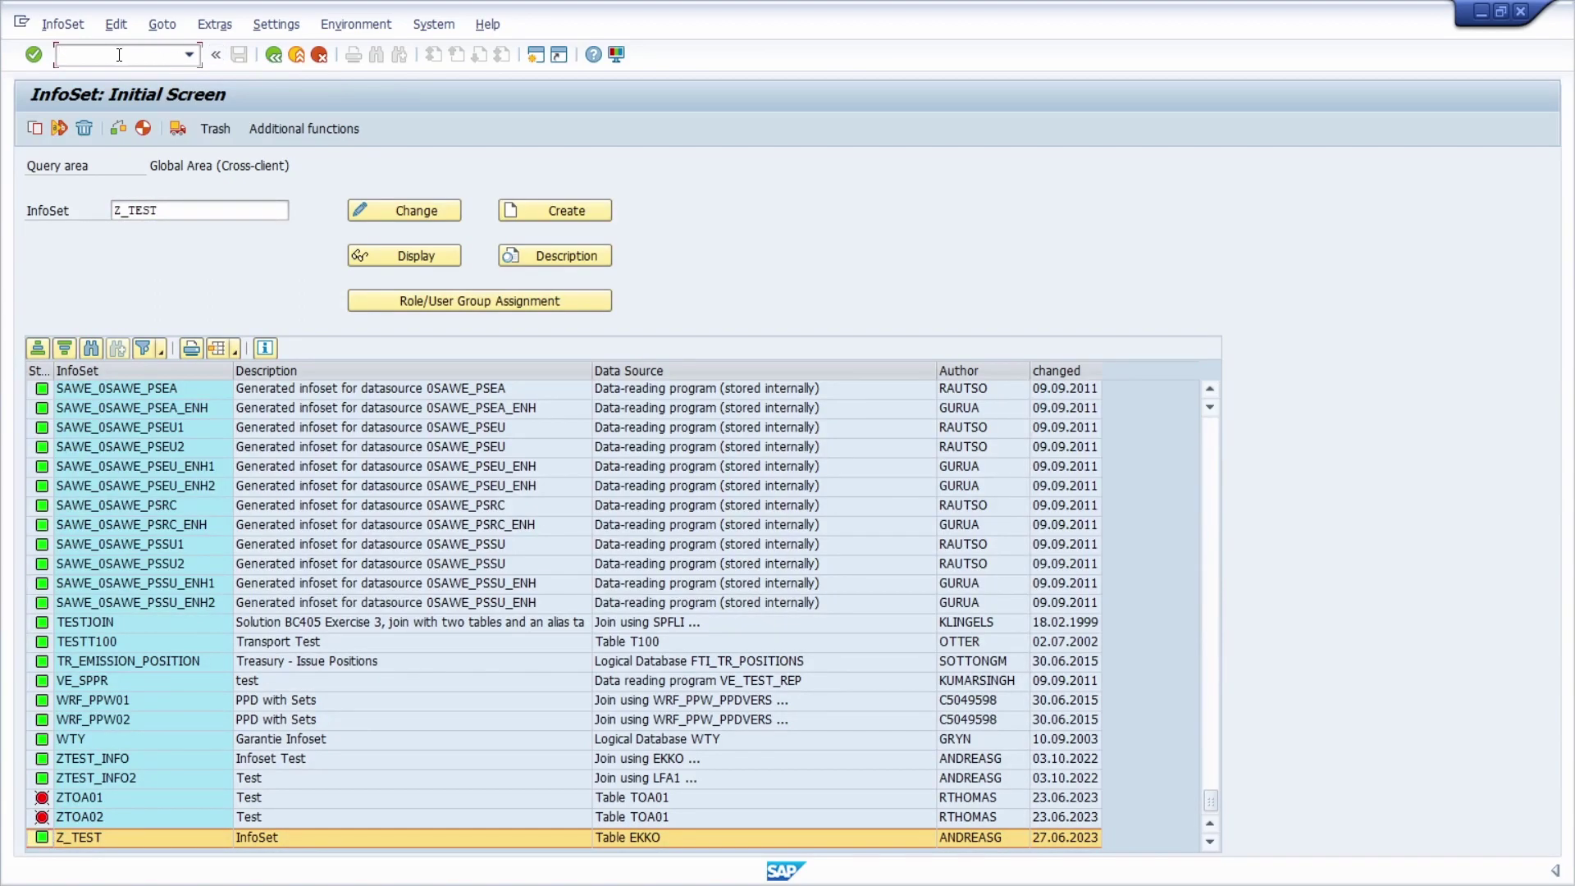
pyautogui.write('/nsq01')
pyautogui.press('Return')
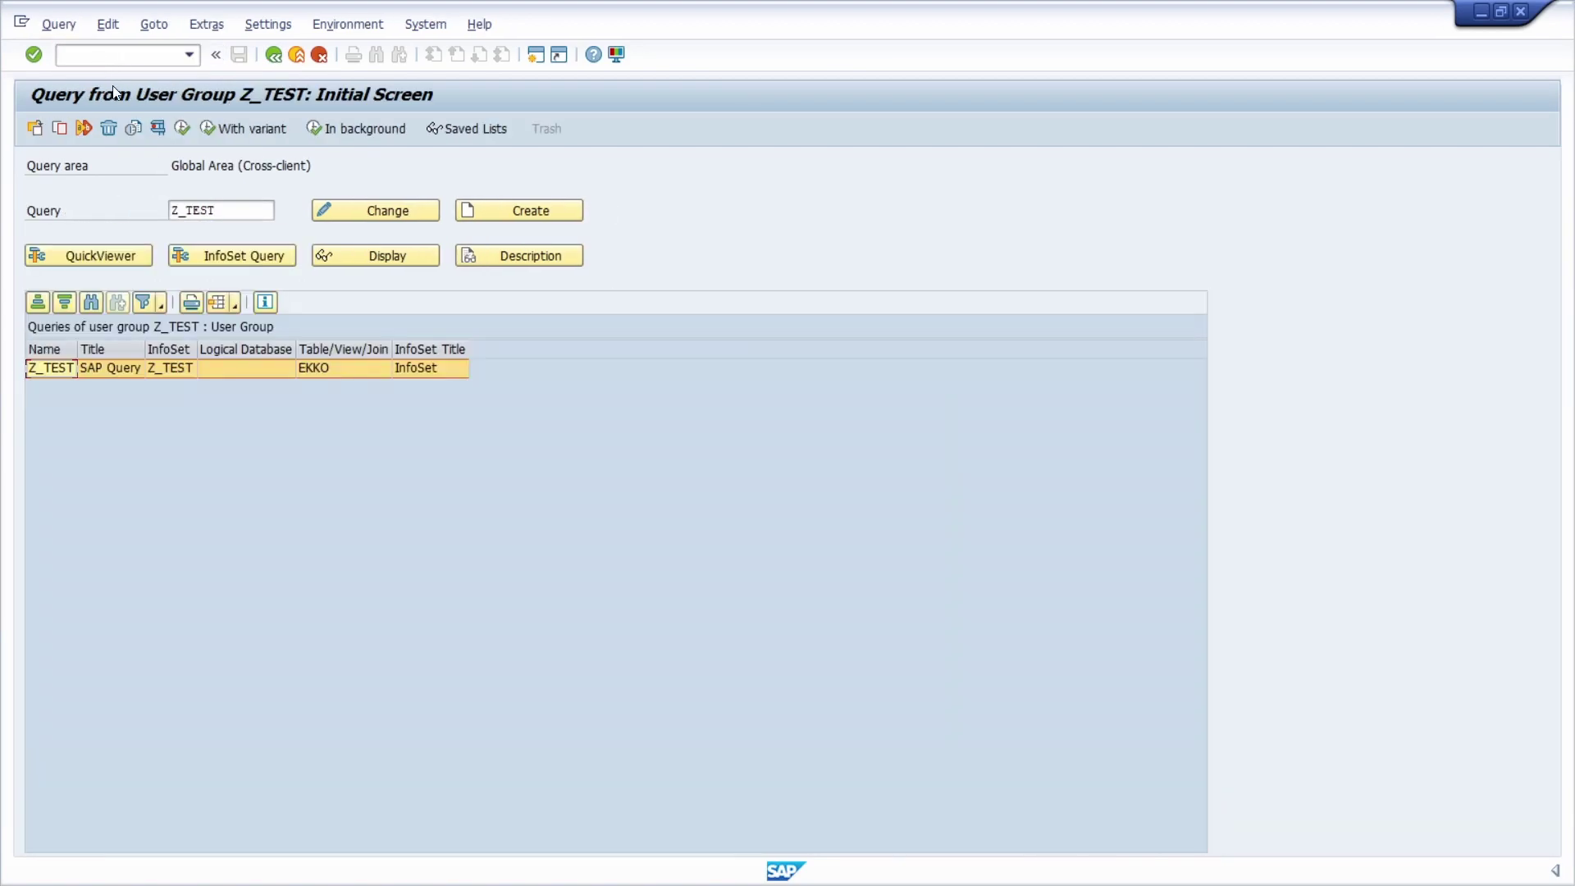